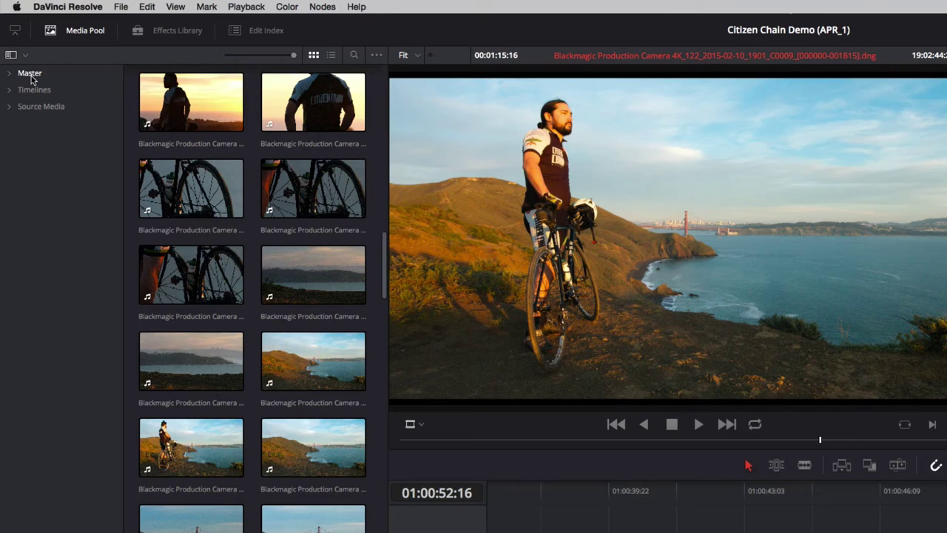
# Add a bin named Shop inside the Source Media bin
pyautogui.click(18, 47)
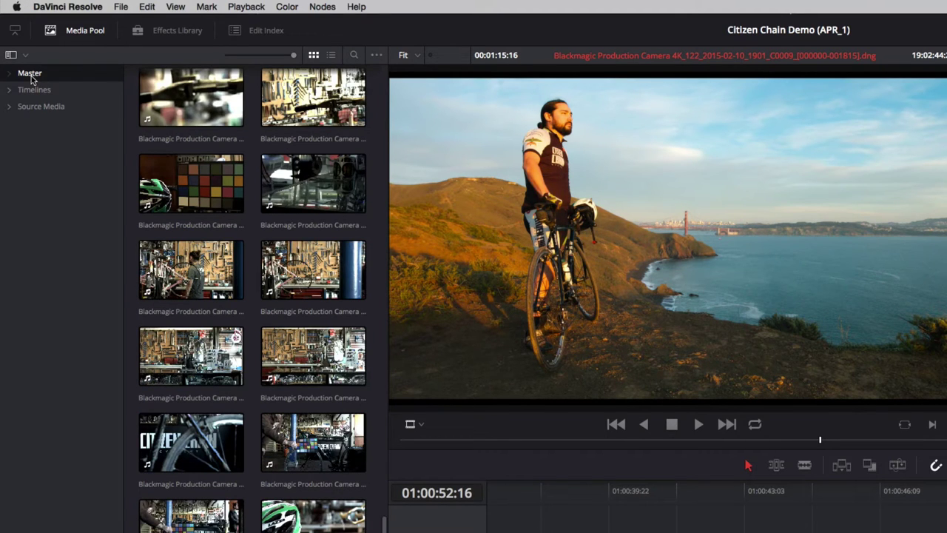
pyautogui.click(33, 91)
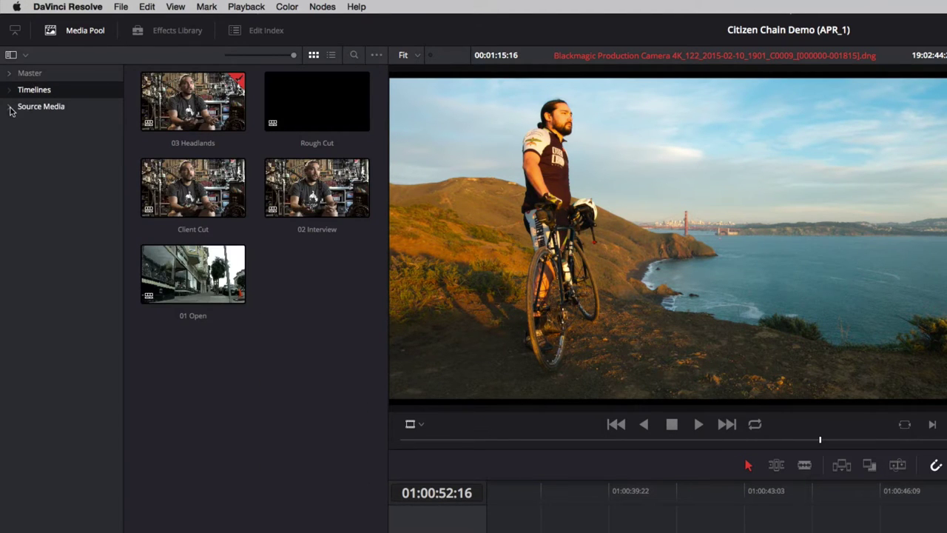
pyautogui.click(10, 109)
pyautogui.rightClick(85, 111)
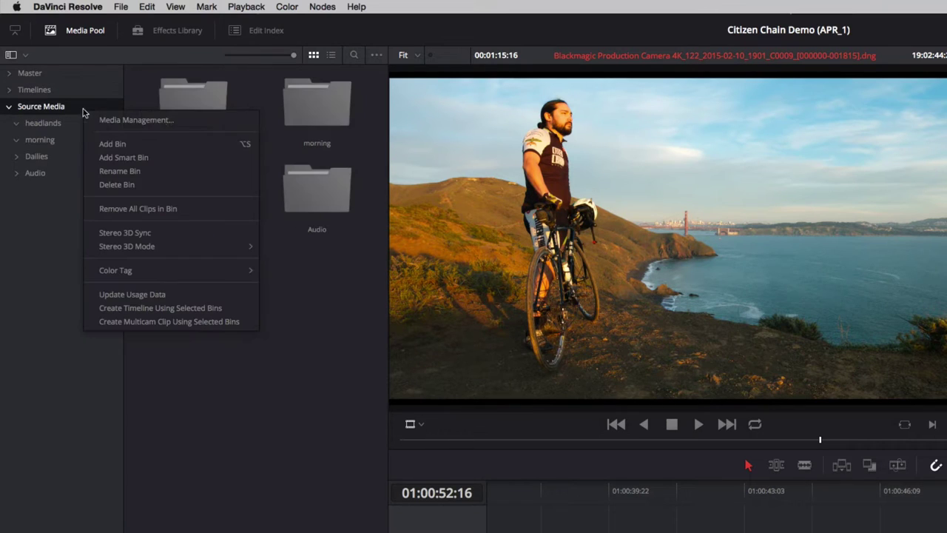
pyautogui.click(141, 145)
pyautogui.write('Shop')
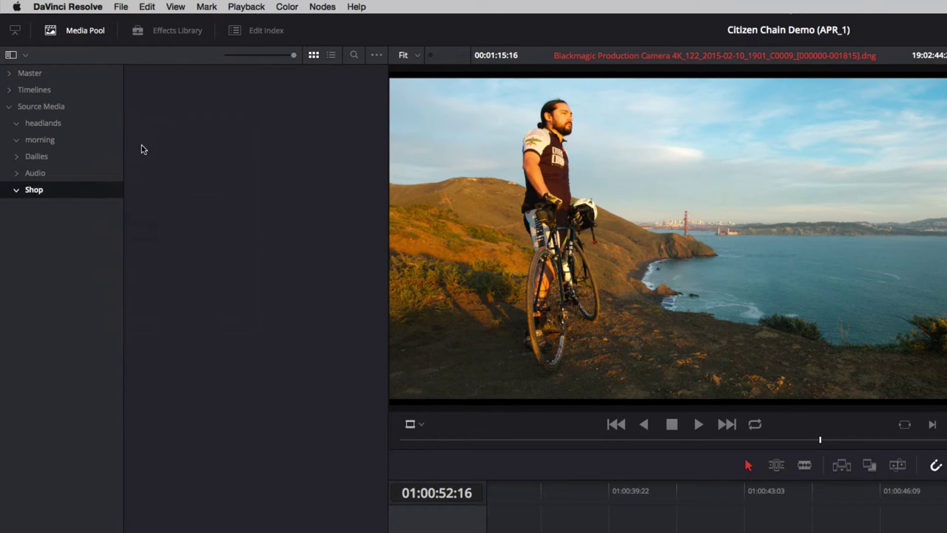
# Move all clips from the Master bin into the Shop bin
pyautogui.click(30, 74)
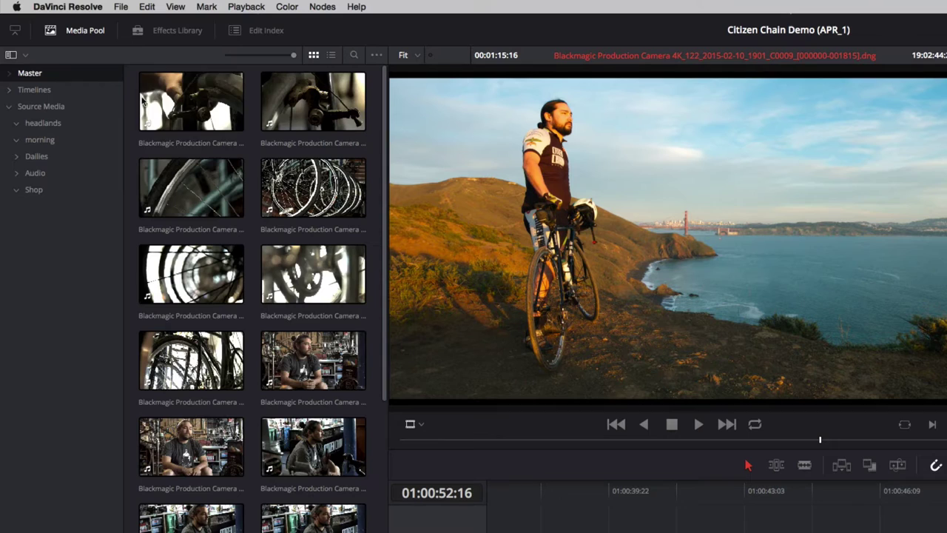
pyautogui.press('super+a')
pyautogui.moveTo(141, 102); pyautogui.dragTo(65, 192)
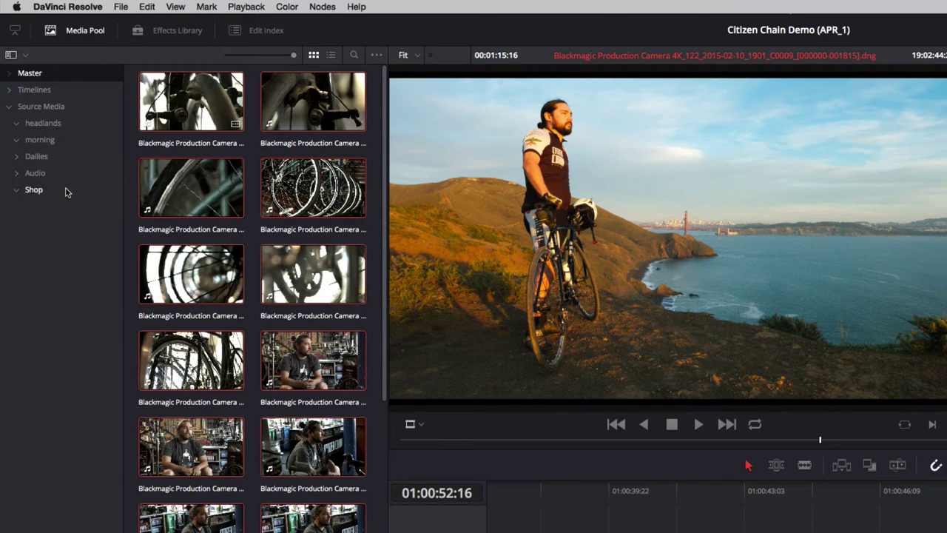
# Start a smart bin from the Shop bin with a rule on the Shoot keyword in the Shot & Scene metadata
pyautogui.rightClick(65, 192)
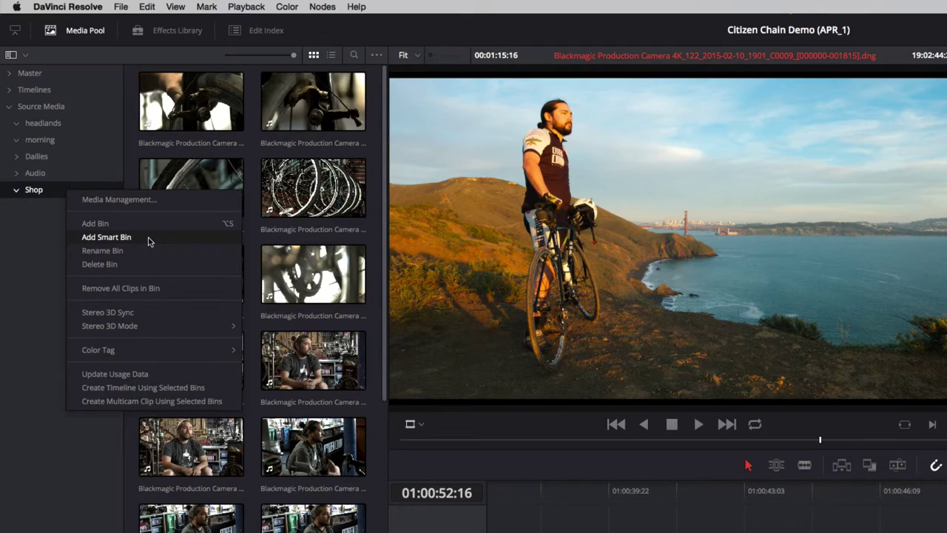
pyautogui.click(106, 236)
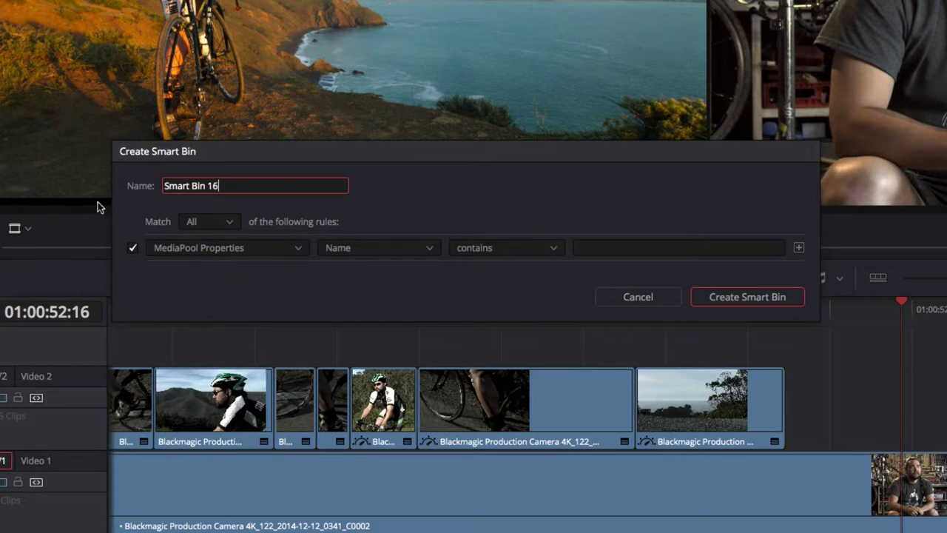
pyautogui.click(363, 264)
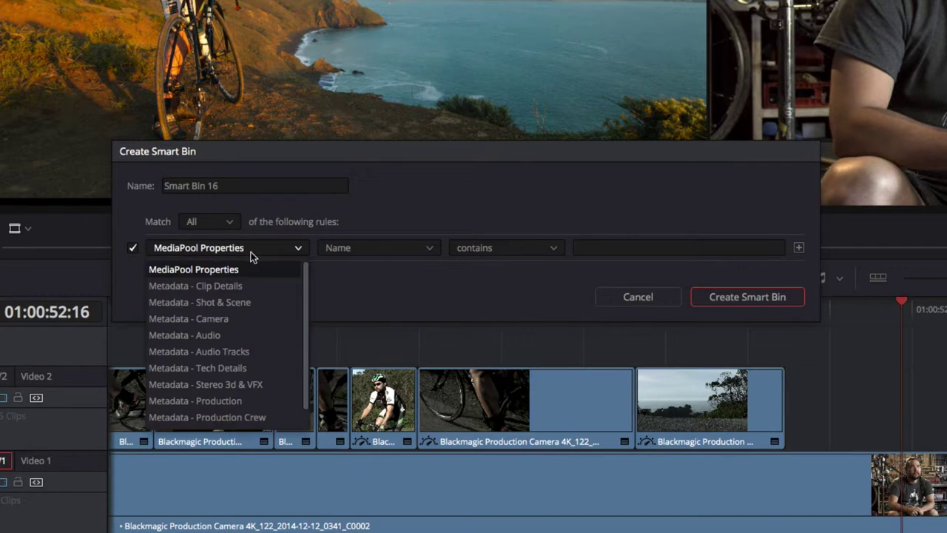
pyautogui.click(254, 306)
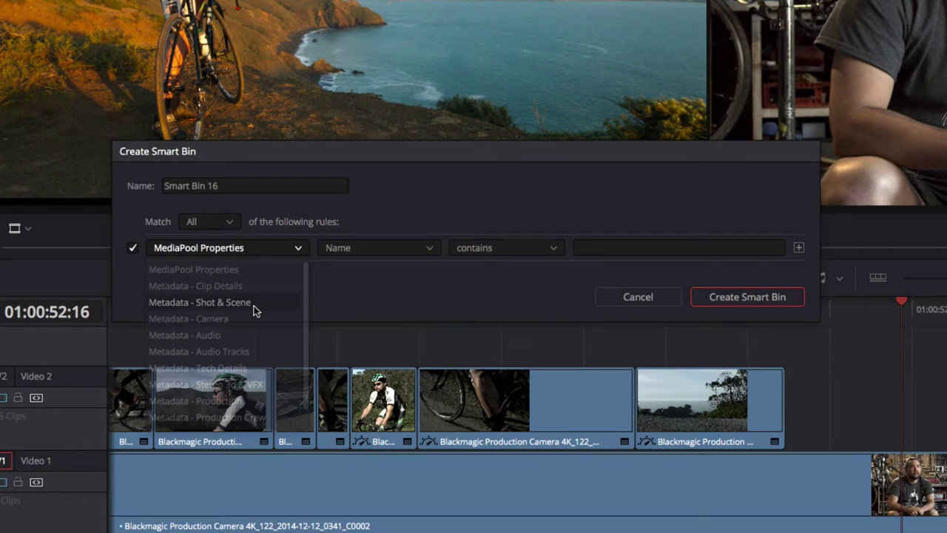
pyautogui.click(427, 260)
pyautogui.click(409, 384)
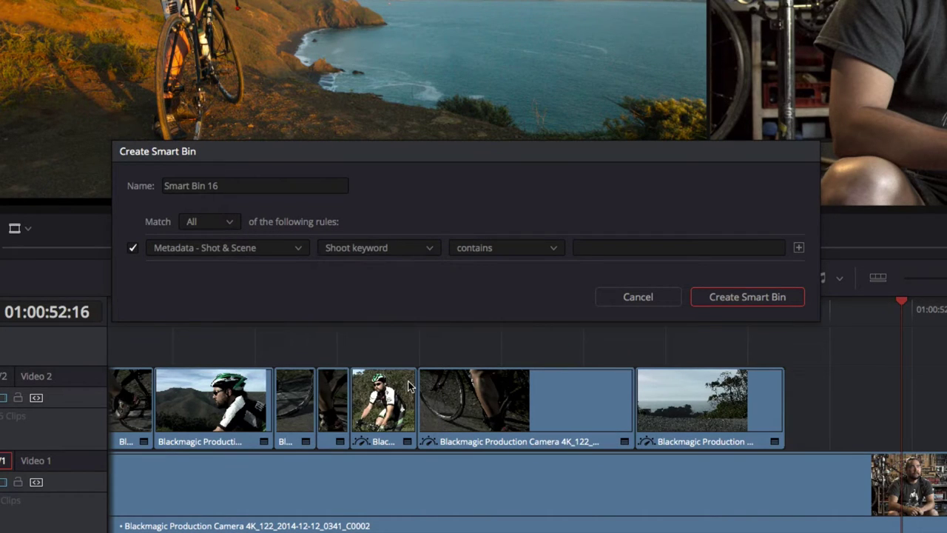
# Set the rule to contain "interview", create the smart bin and name it "interview smart bin"
pyautogui.click(595, 248)
pyautogui.write('interview')
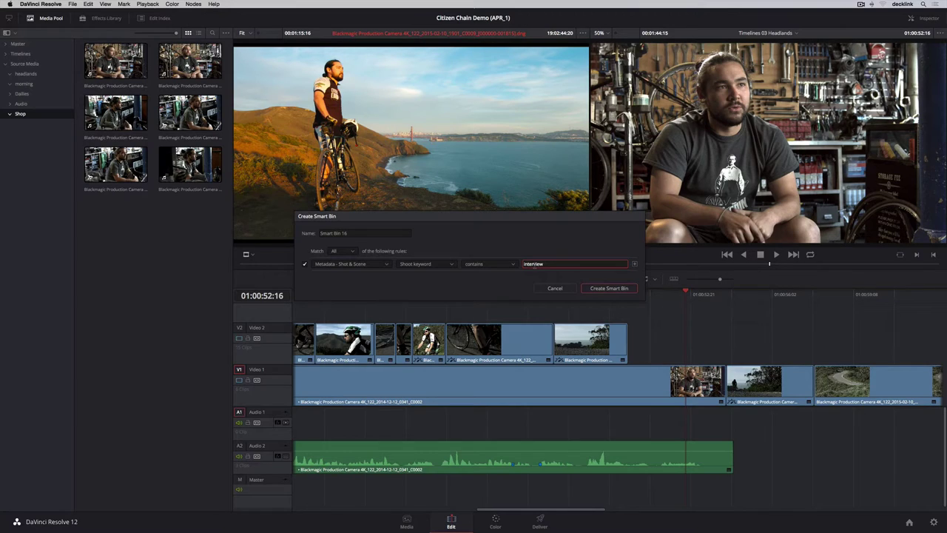
pyautogui.click(603, 289)
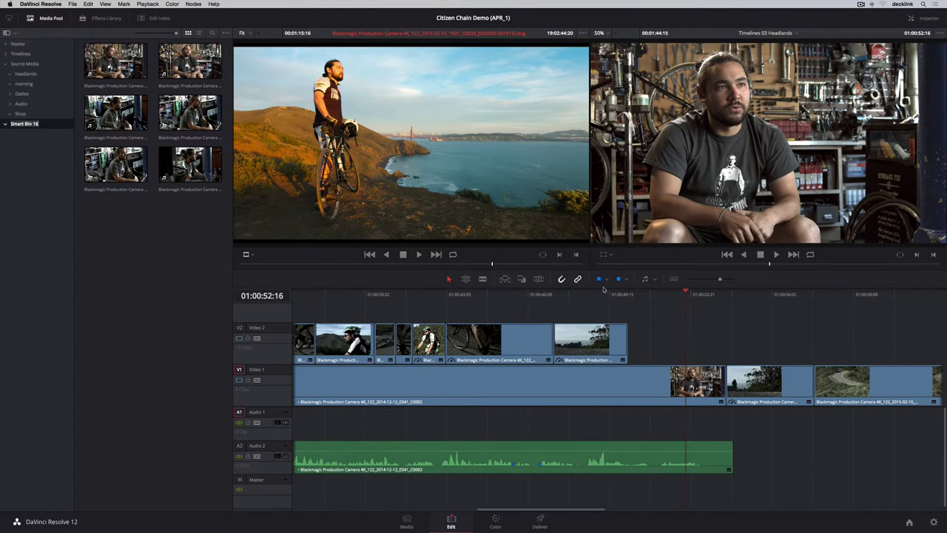
pyautogui.write('interview smart bin')
# Open the Rough Cut timeline and load the hilltop street clip from the morning bin into the source viewer
pyautogui.click(189, 164)
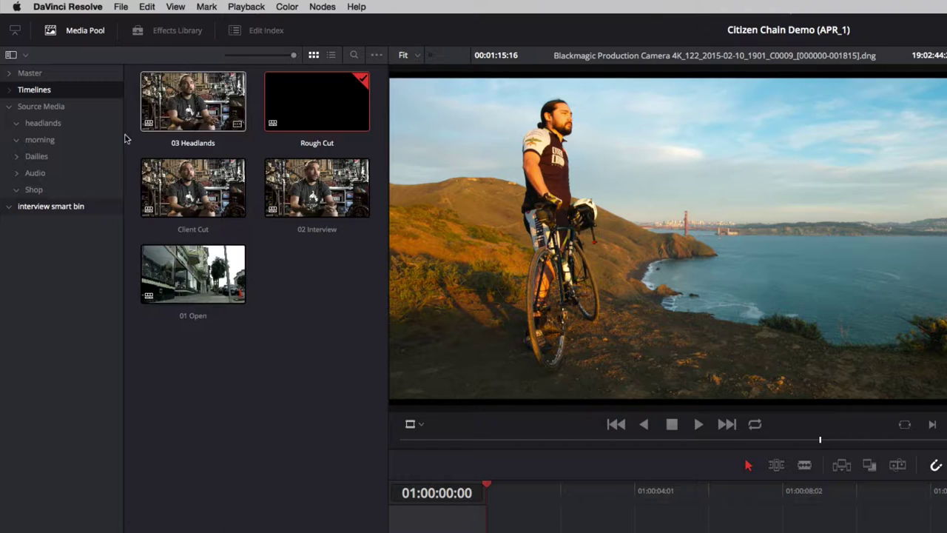
pyautogui.click(73, 144)
pyautogui.click(309, 194)
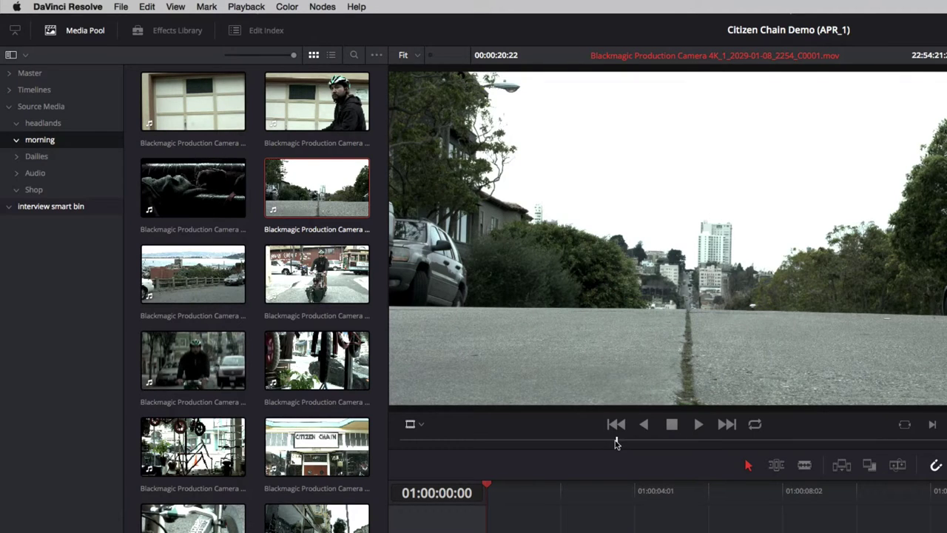
# Mark a range of about 5 seconds around the approaching cyclist and place it on Video 1 of the Rough Cut timeline
pyautogui.moveTo(616, 440); pyautogui.dragTo(844, 462)
pyautogui.press('i')
pyautogui.press('o')
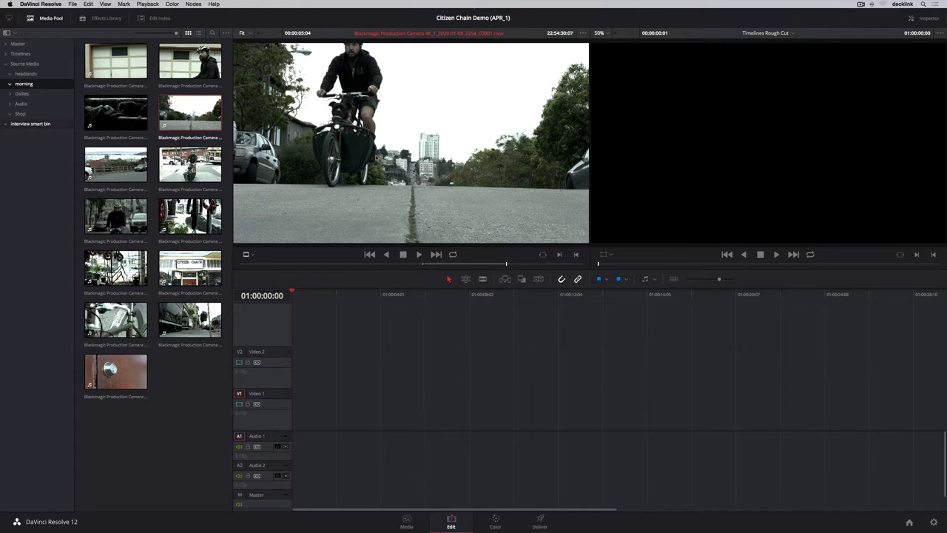
pyautogui.moveTo(624, 265); pyautogui.dragTo(337, 410)
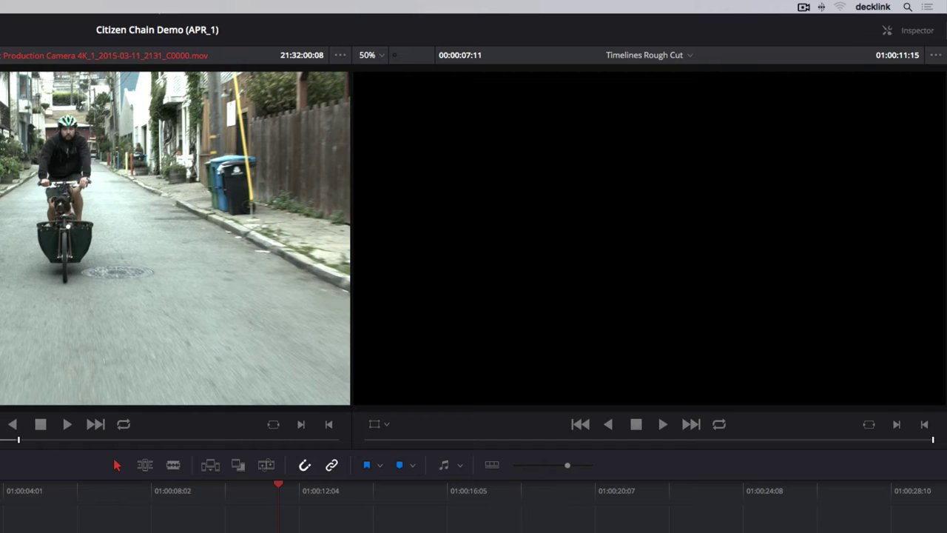
# Overwrite the alley cyclist clip into the Rough Cut timeline at 01:00:11:15
pyautogui.moveTo(273, 348); pyautogui.dragTo(474, 227)
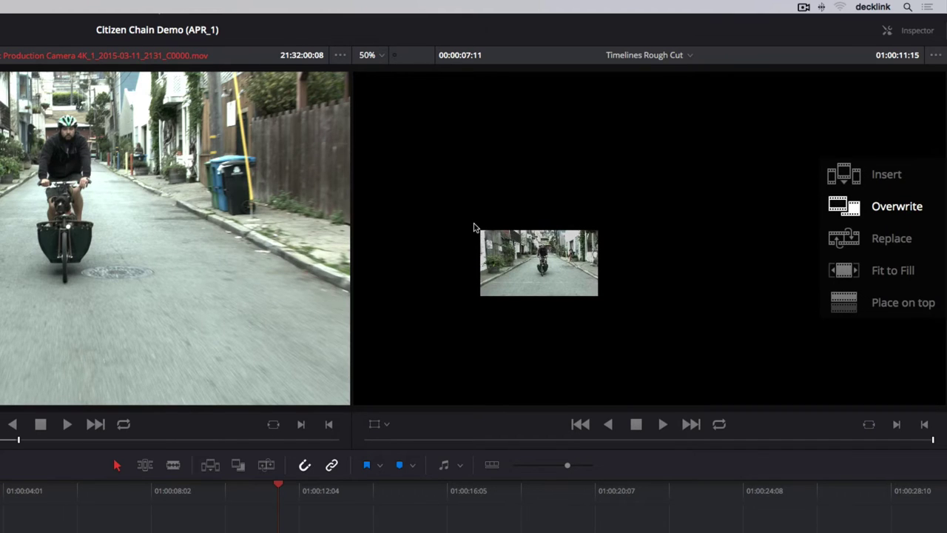
pyautogui.moveTo(473, 227); pyautogui.dragTo(473, 227)
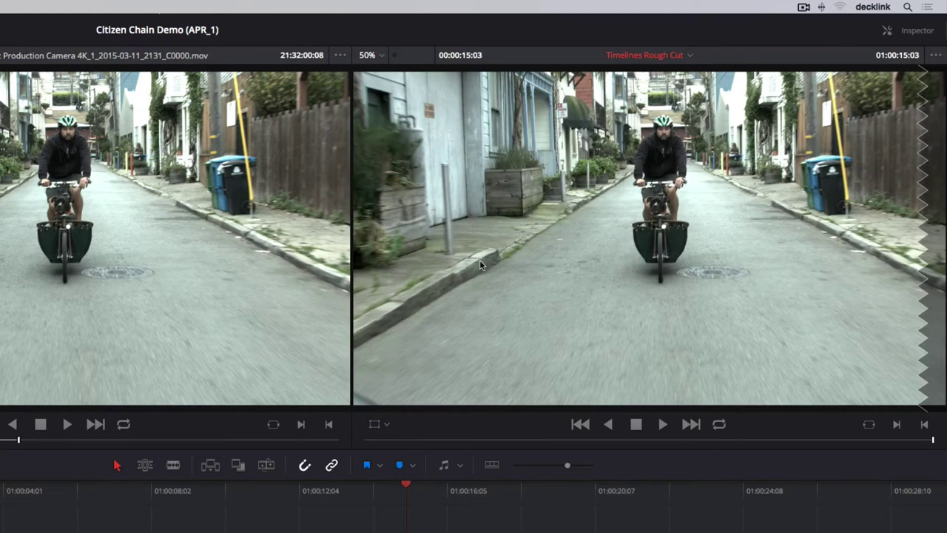
# Mark the gap between the two clips on the Rough Cut timeline as the edit range
pyautogui.moveTo(406, 485); pyautogui.dragTo(262, 501)
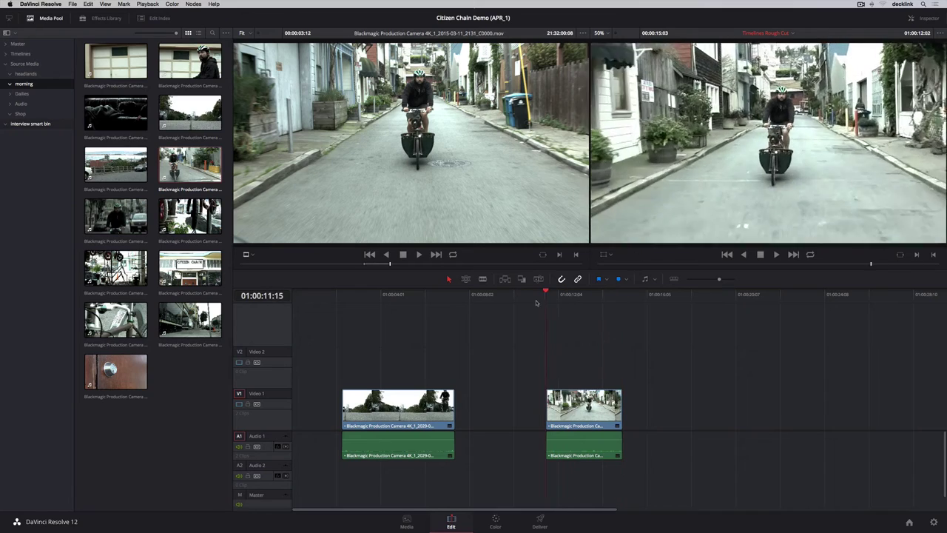
pyautogui.moveTo(536, 303); pyautogui.dragTo(494, 302)
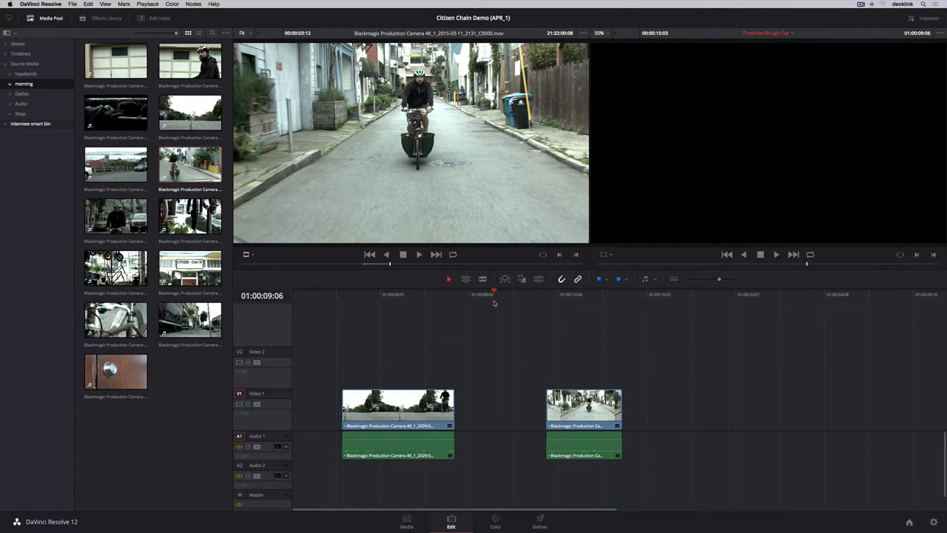
pyautogui.press('x')
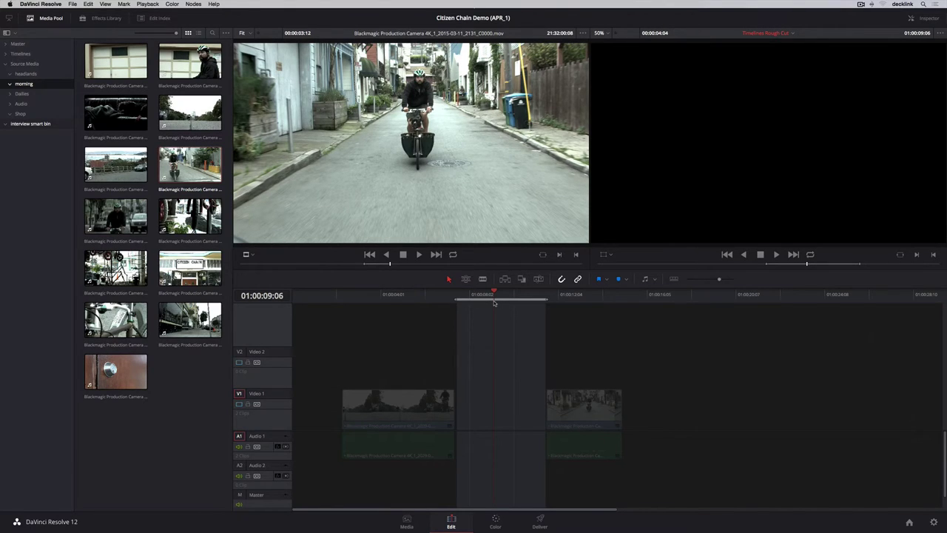
# Fill the marked gap with the morning bin's dog-on-bike clip, starting from the shot of the dog
pyautogui.click(188, 55)
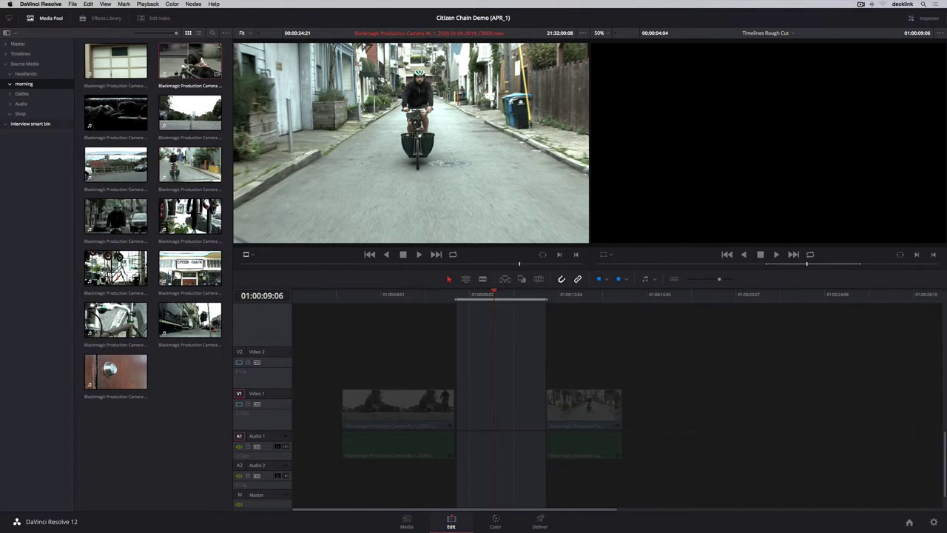
pyautogui.click(366, 264)
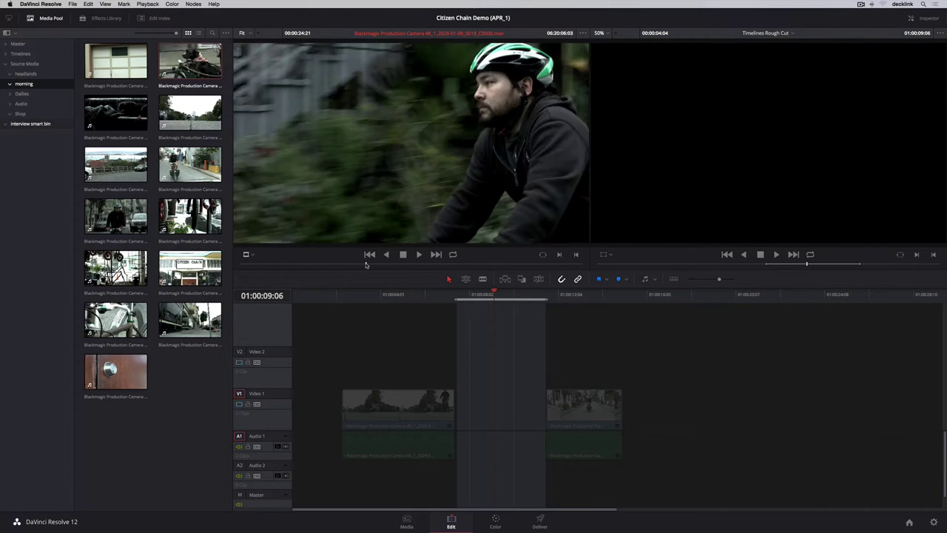
pyautogui.moveTo(365, 264); pyautogui.dragTo(451, 263)
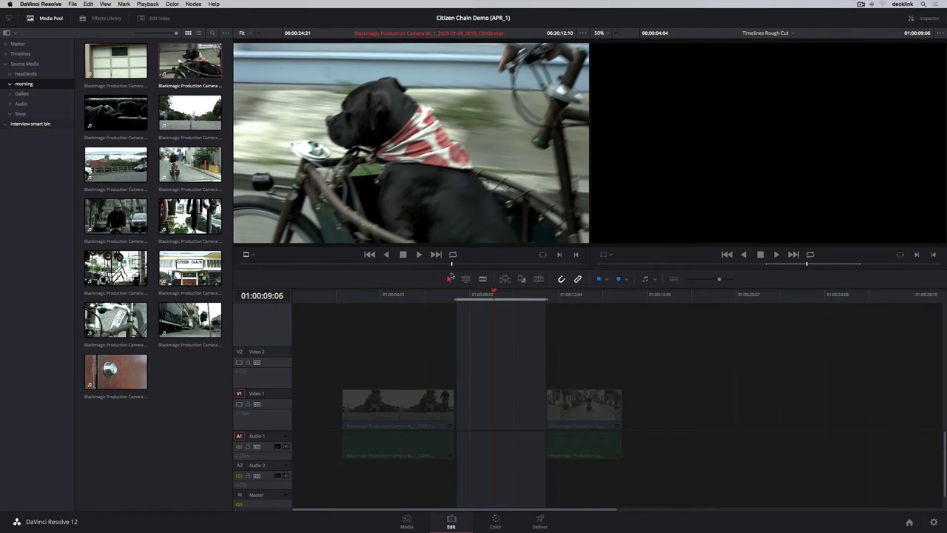
pyautogui.moveTo(392, 159); pyautogui.dragTo(684, 145)
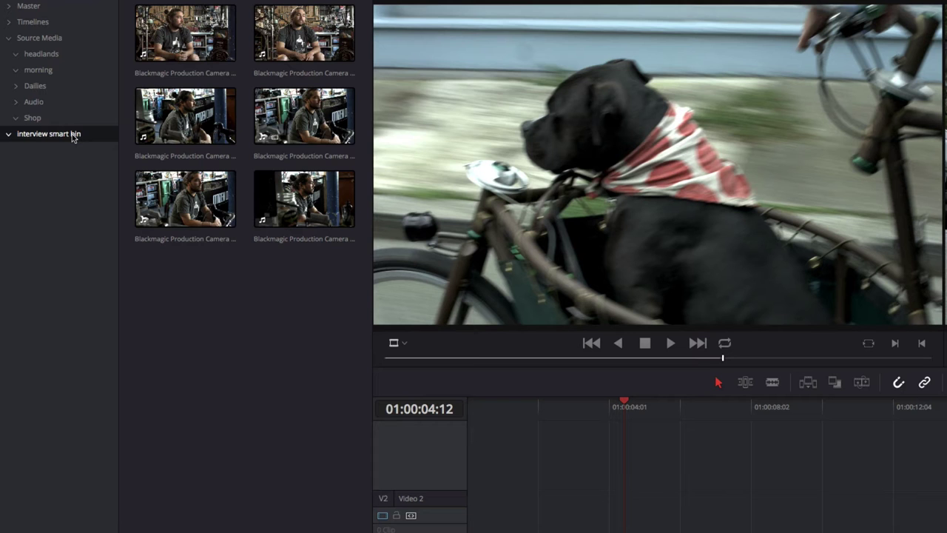
# Load the second clip in the second row of the interview smart bin and set a split Audio In mark
pyautogui.click(285, 127)
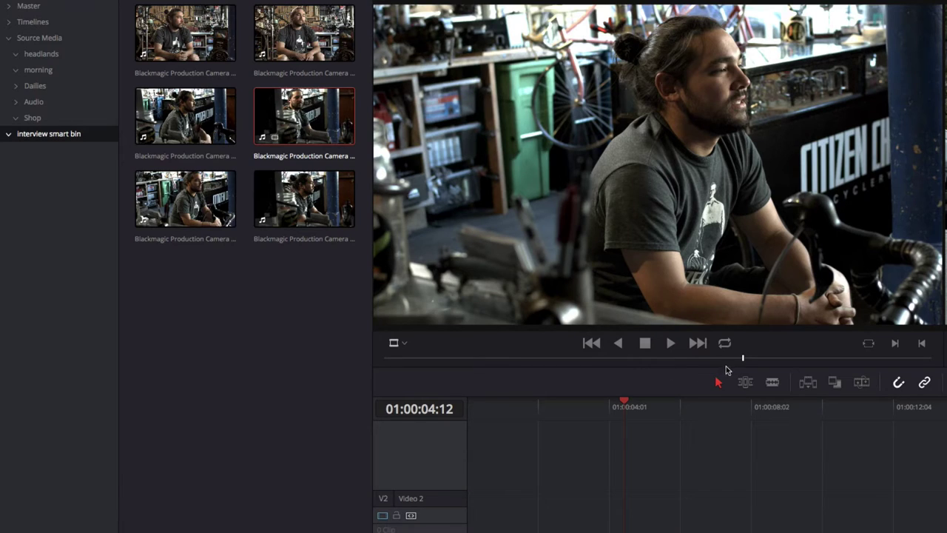
pyautogui.rightClick(744, 362)
pyautogui.moveTo(784, 420)
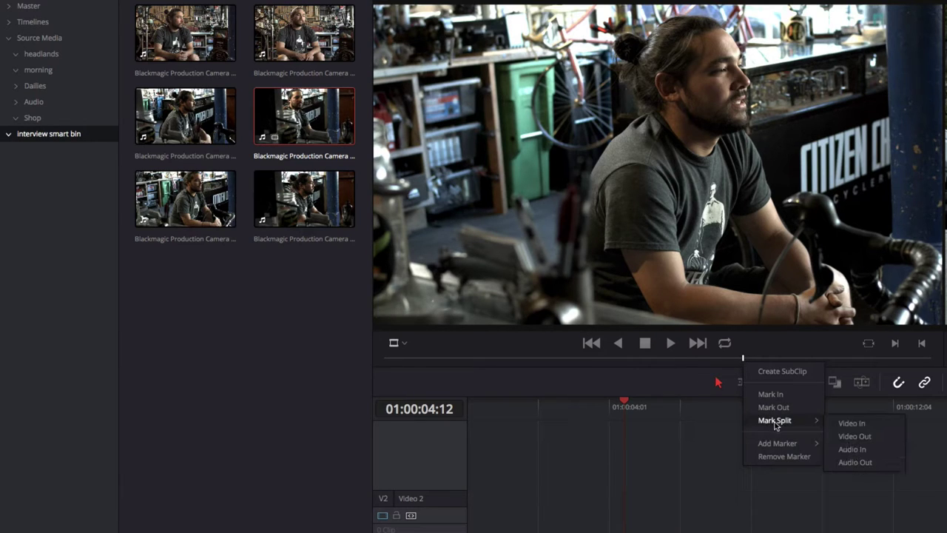
pyautogui.click(868, 451)
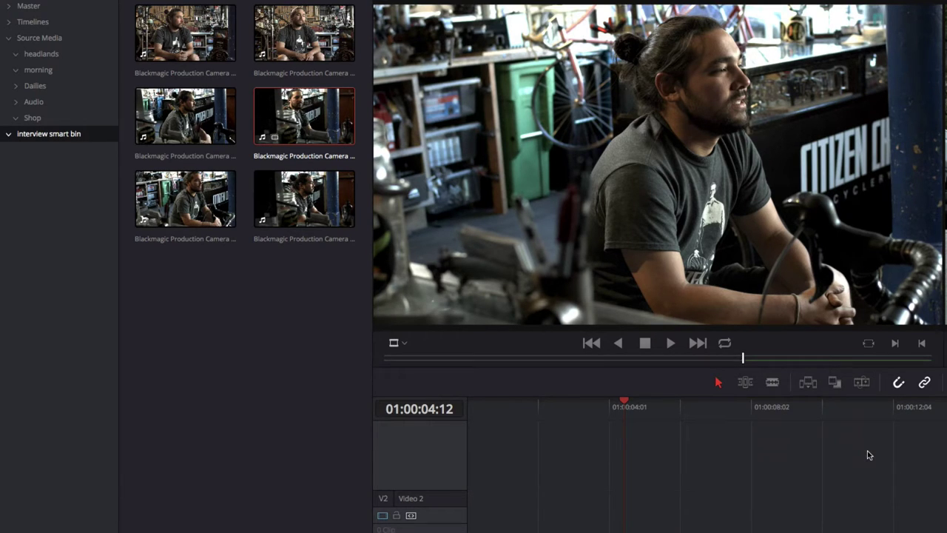
# Set a split Video In mark further along the interview clip than its Audio In mark
pyautogui.moveTo(744, 363); pyautogui.dragTo(782, 362)
pyautogui.rightClick(782, 362)
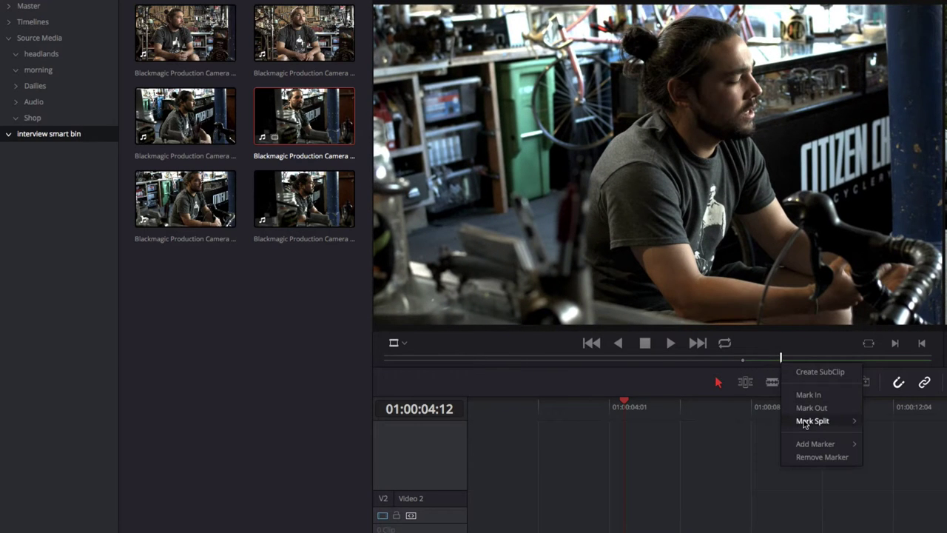
pyautogui.moveTo(858, 422)
pyautogui.click(889, 423)
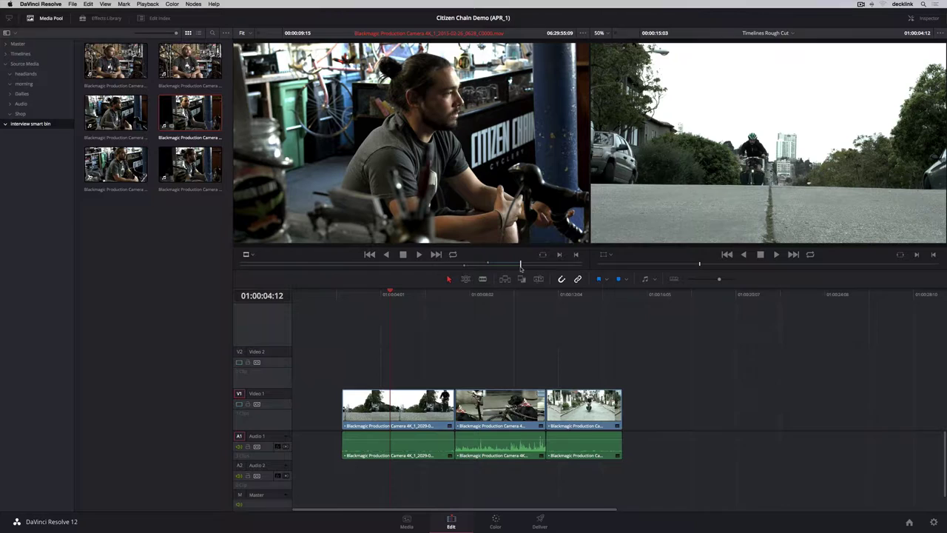
# Target Video 2 and Audio 2 as destination tracks and edit the split-marked interview clip into the Rough Cut timeline
pyautogui.moveTo(239, 393); pyautogui.dragTo(239, 352)
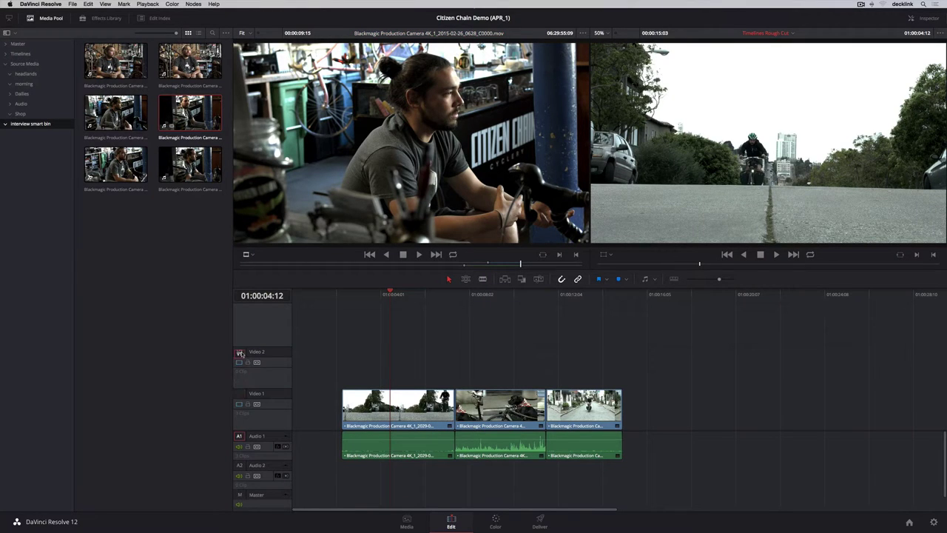
pyautogui.moveTo(242, 434); pyautogui.dragTo(239, 465)
pyautogui.moveTo(363, 182); pyautogui.dragTo(632, 157)
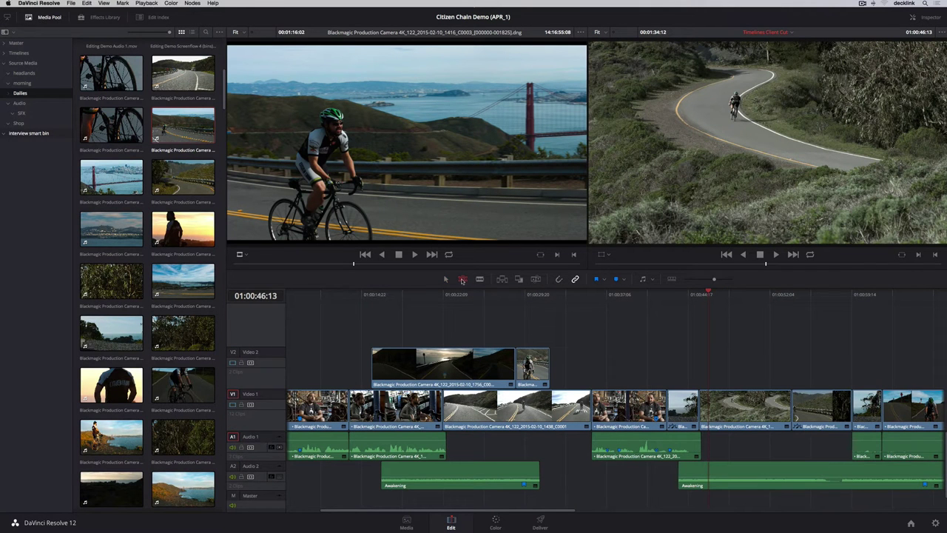
# Ripple trim the start of the clip following the winding-road shot and the end of the winding-road clip
pyautogui.moveTo(794, 395); pyautogui.dragTo(792, 395)
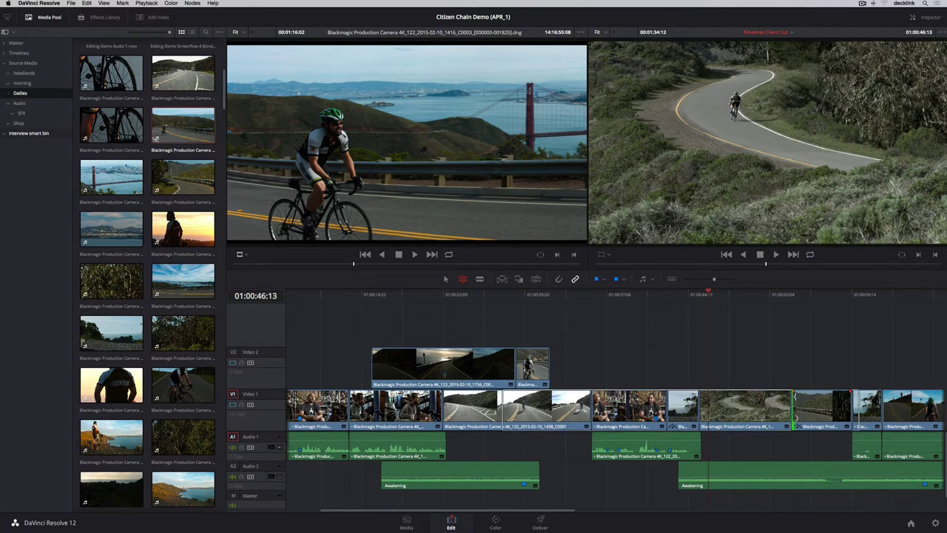
pyautogui.moveTo(638, 302)
pyautogui.mouseDown()
pyautogui.moveTo(592, 317)
pyautogui.moveTo(646, 313)
pyautogui.moveTo(614, 311)
pyautogui.moveTo(639, 315)
pyautogui.moveTo(629, 316)
pyautogui.mouseUp()
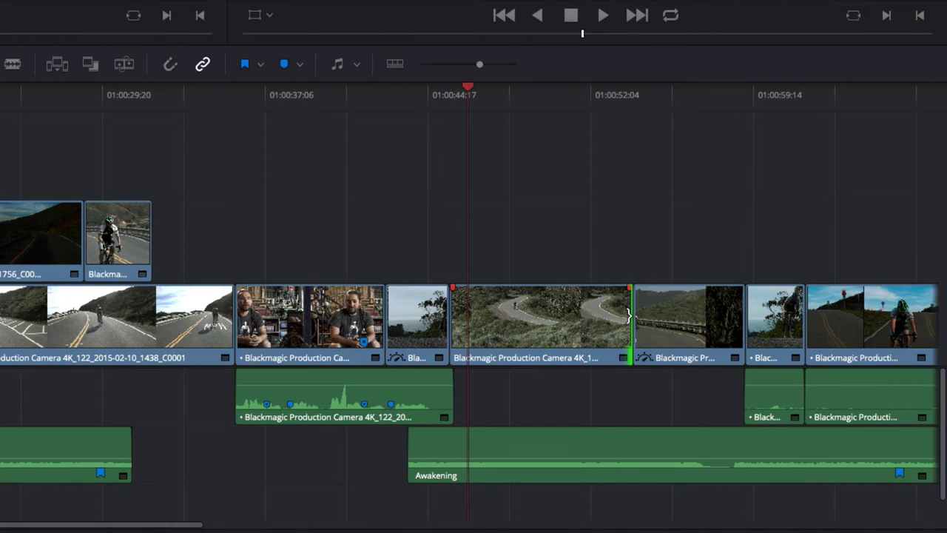
# Slip the contents of the clip following the winding-road shot and slide it between its neighbours on Video 1
pyautogui.click(681, 314)
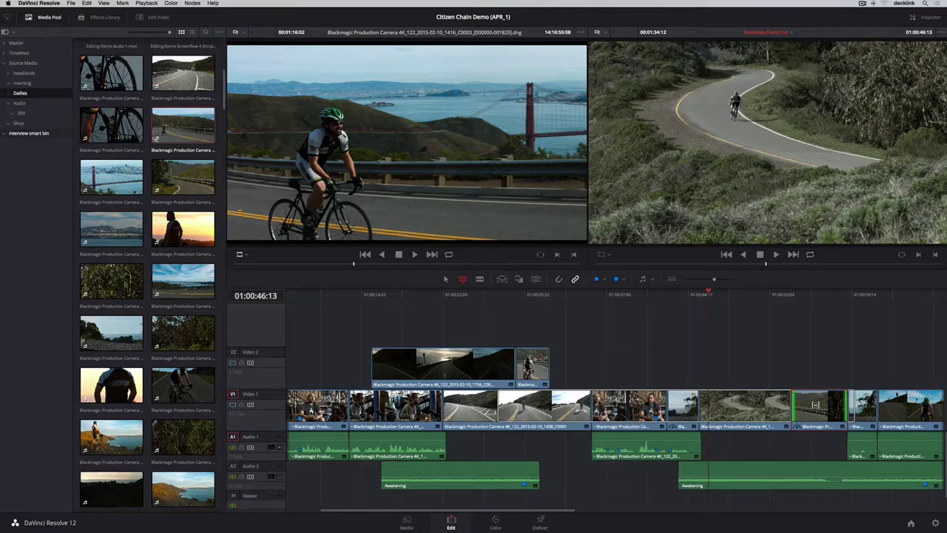
pyautogui.moveTo(682, 315); pyautogui.dragTo(679, 315)
pyautogui.moveTo(814, 404); pyautogui.dragTo(812, 426)
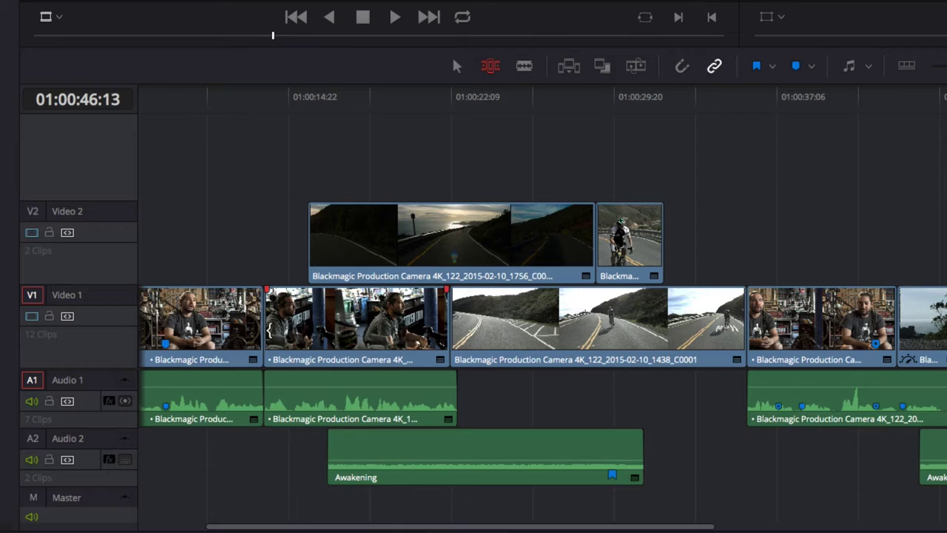
# Ripple trim the start of the second interview clip to lengthen it, and repeat with Video 2 and Audio 2 excluded from the ripple
pyautogui.moveTo(267, 330); pyautogui.dragTo(240, 336)
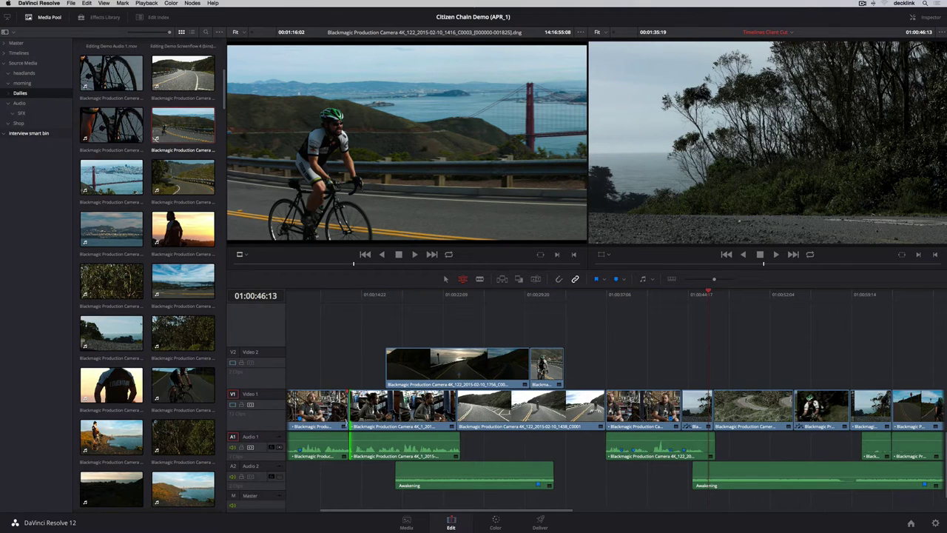
pyautogui.moveTo(351, 416); pyautogui.dragTo(330, 417)
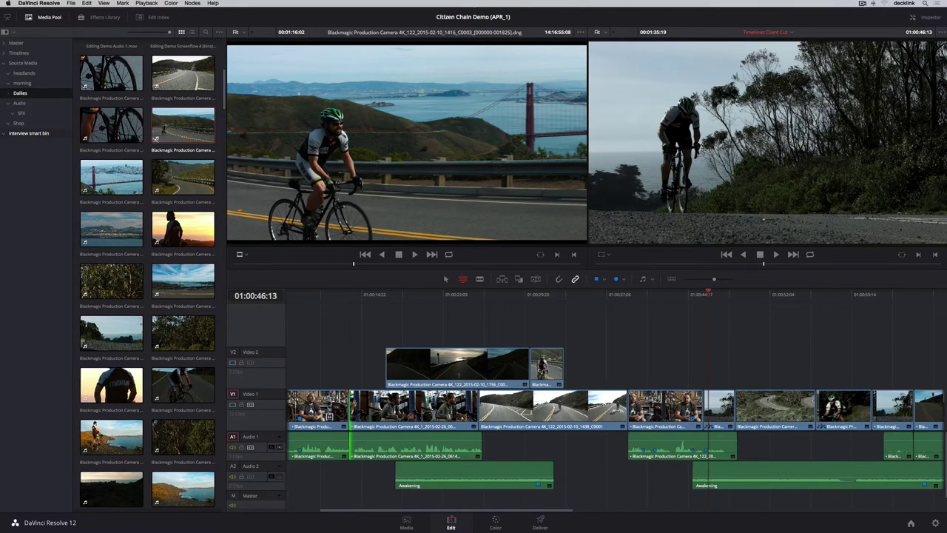
# In selection mode, roll the video edit between the first two interview clips and roll their audio edit earlier separately
pyautogui.click(446, 279)
pyautogui.click(349, 402)
pyautogui.hotkey('ctrl', 'shift', 'a')
pyautogui.moveTo(347, 402)
pyautogui.mouseDown()
pyautogui.moveTo(325, 401)
pyautogui.moveTo(372, 402)
pyautogui.moveTo(351, 401)
pyautogui.mouseUp()
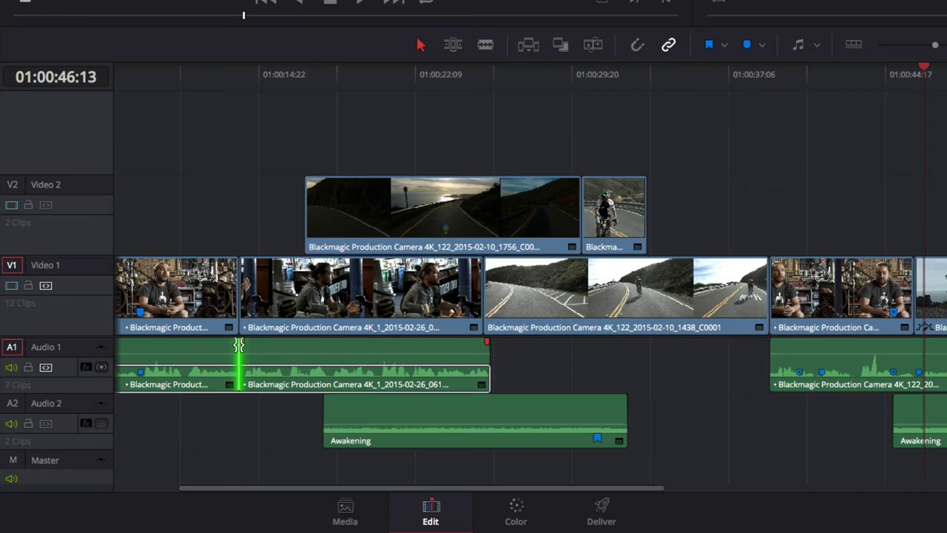
pyautogui.moveTo(351, 438); pyautogui.dragTo(327, 438)
pyautogui.moveTo(197, 352)
pyautogui.mouseDown()
pyautogui.moveTo(264, 351)
pyautogui.moveTo(192, 354)
pyautogui.mouseUp()
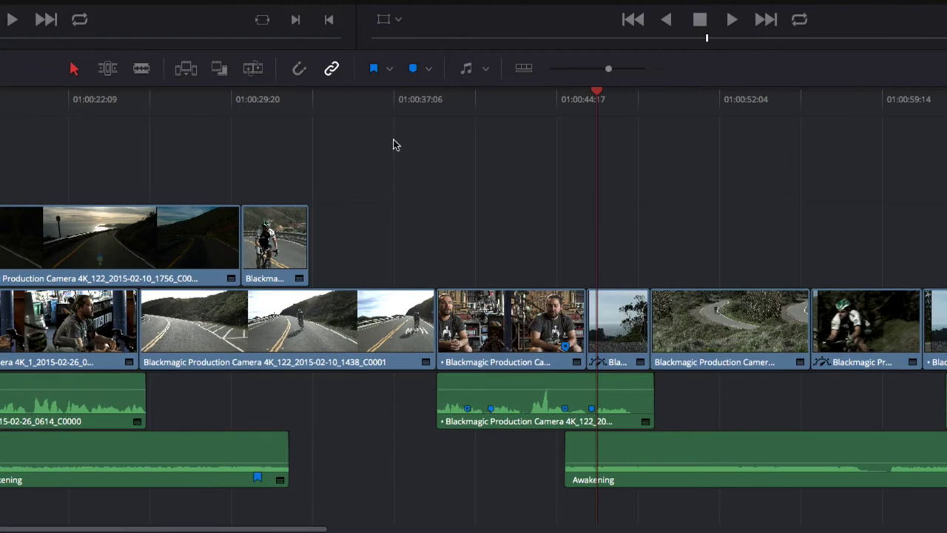
# Select the edit after the cycling road shot, select the interview clip that follows, and reselect that edit in trim mode
pyautogui.moveTo(614, 298); pyautogui.dragTo(628, 302)
pyautogui.moveTo(437, 111); pyautogui.dragTo(466, 111)
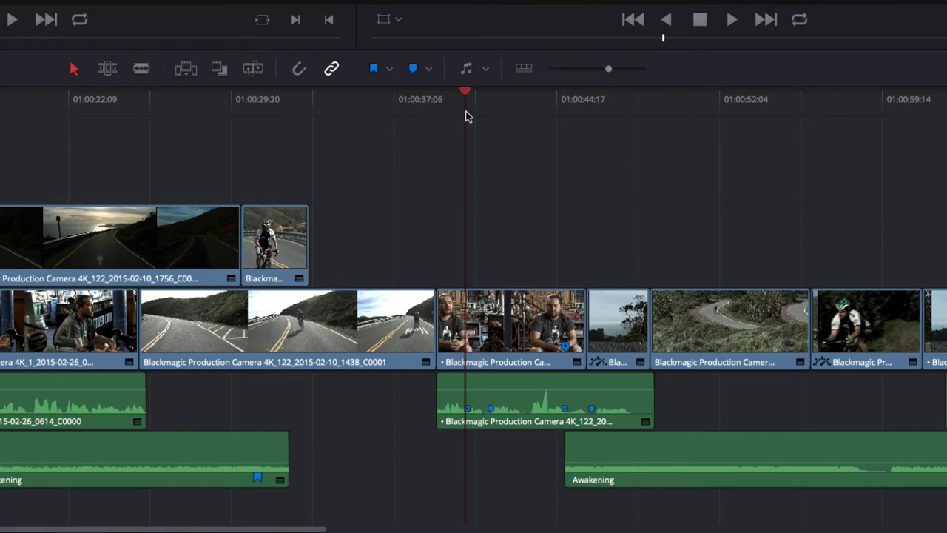
pyautogui.press('Up')
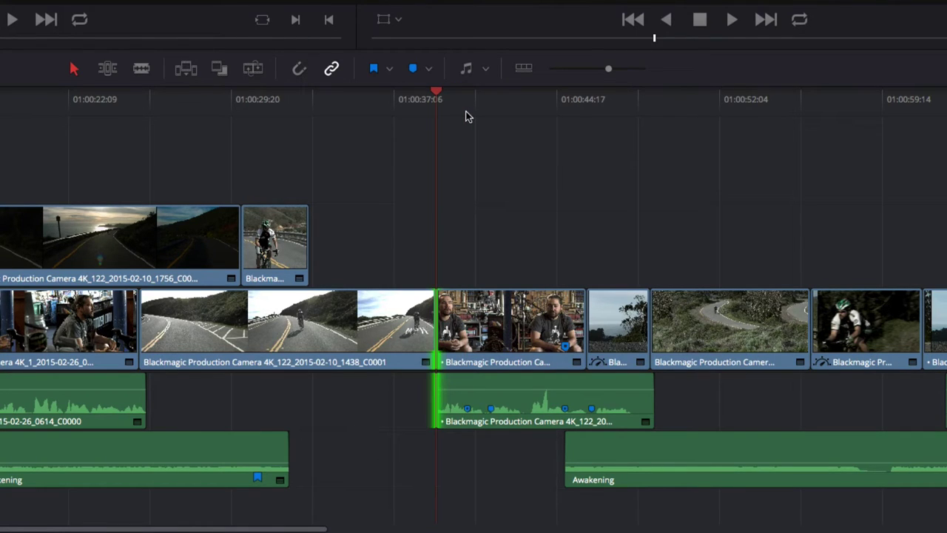
pyautogui.hotkey('shift', 'v')
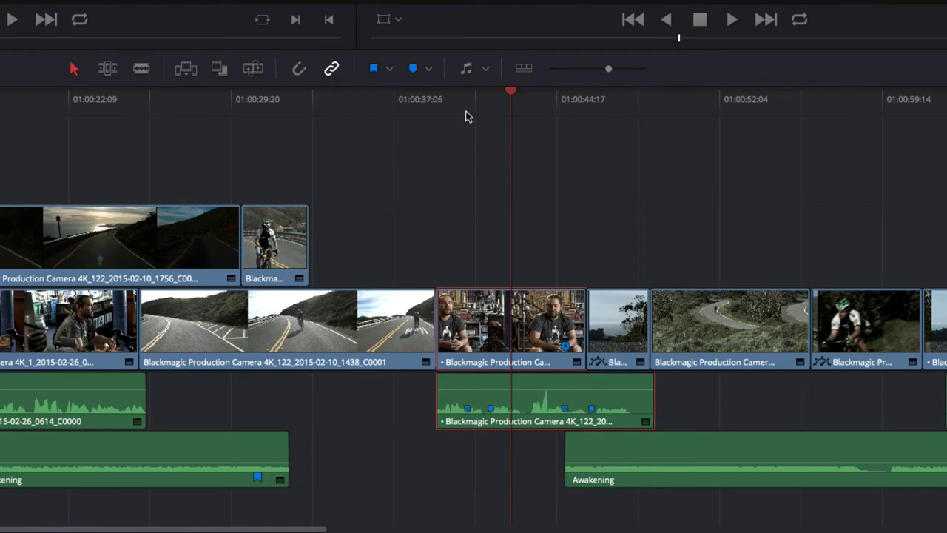
pyautogui.press('t')
pyautogui.press('Up')
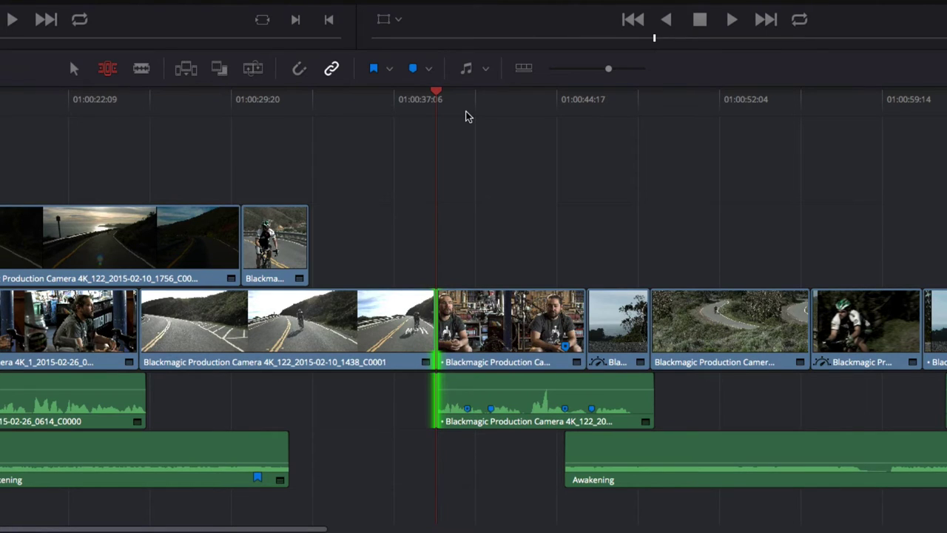
# Roll the selected edit earlier by four multi-frame nudges and back by the same amount
pyautogui.hotkey('shift', ',')
pyautogui.hotkey('shift', ',')
pyautogui.hotkey('shift', ',')
pyautogui.hotkey('shift', ',')
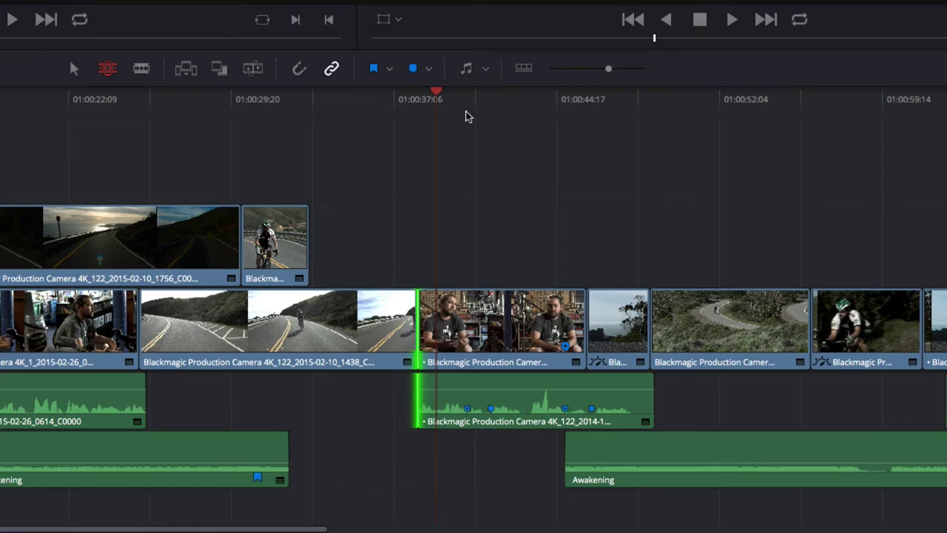
pyautogui.hotkey('shift', '.')
pyautogui.hotkey('shift', '.')
pyautogui.hotkey('shift', '.')
pyautogui.hotkey('shift', '.')
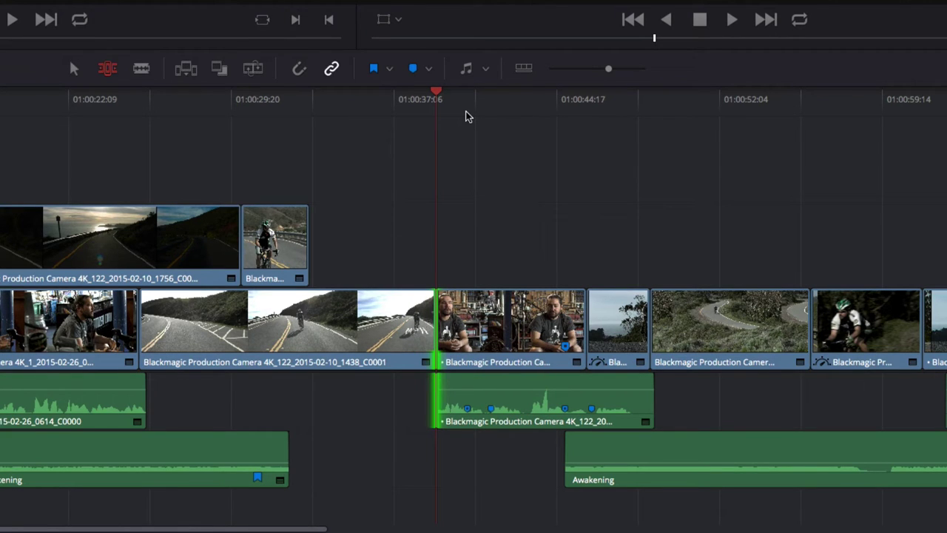
# Cycle the edit selection to the interview clip's incoming side and dynamically ripple trim the clip's start
pyautogui.press('u')
pyautogui.press('u')
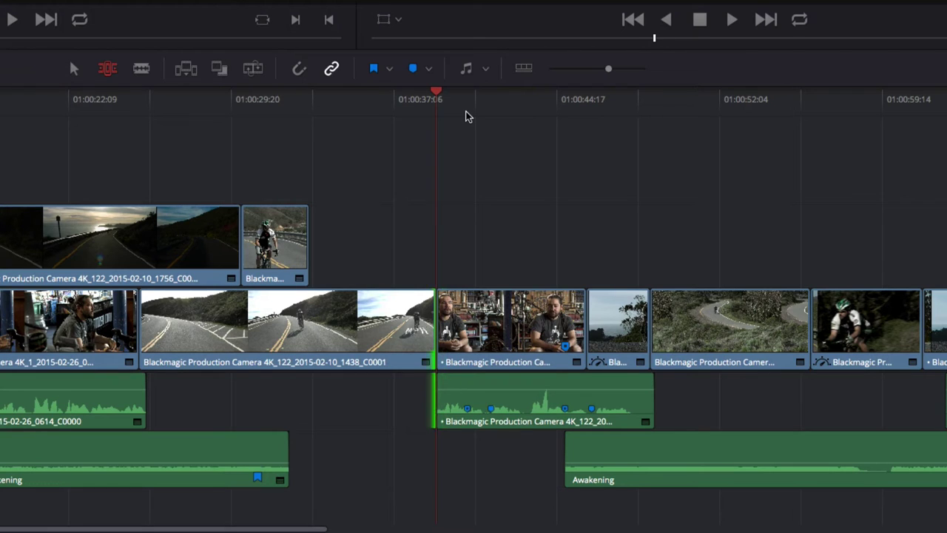
pyautogui.press('u')
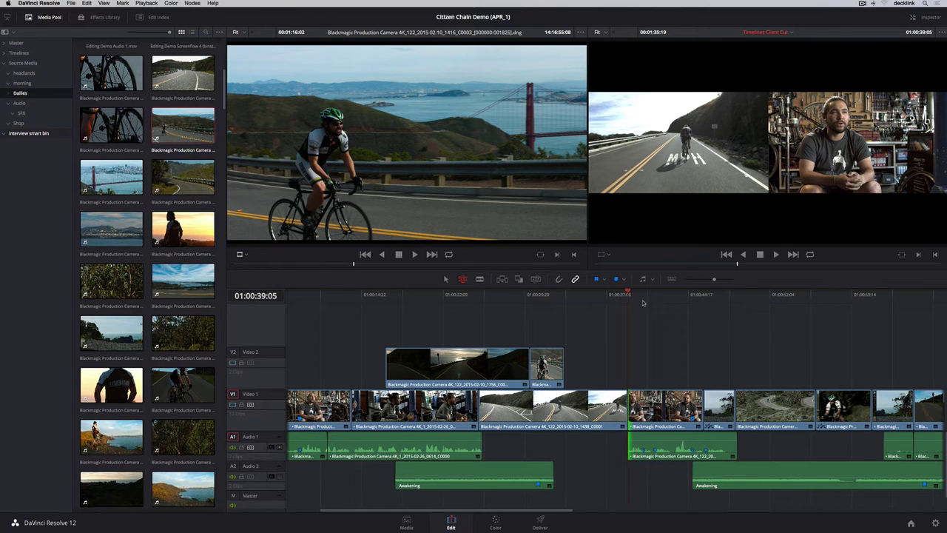
pyautogui.press('j')
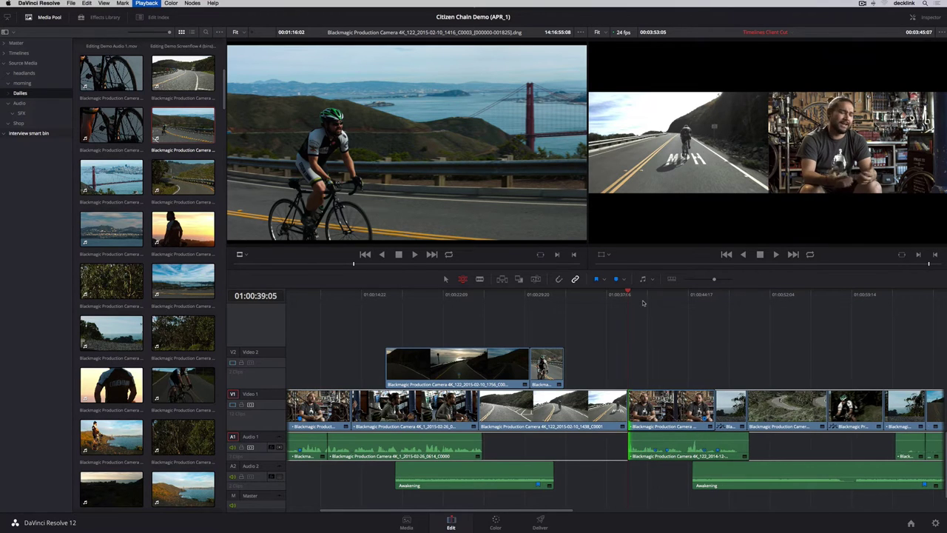
# Switch the selected edit to a roll and dynamically trim it earlier and forward again during playback
pyautogui.press('u')
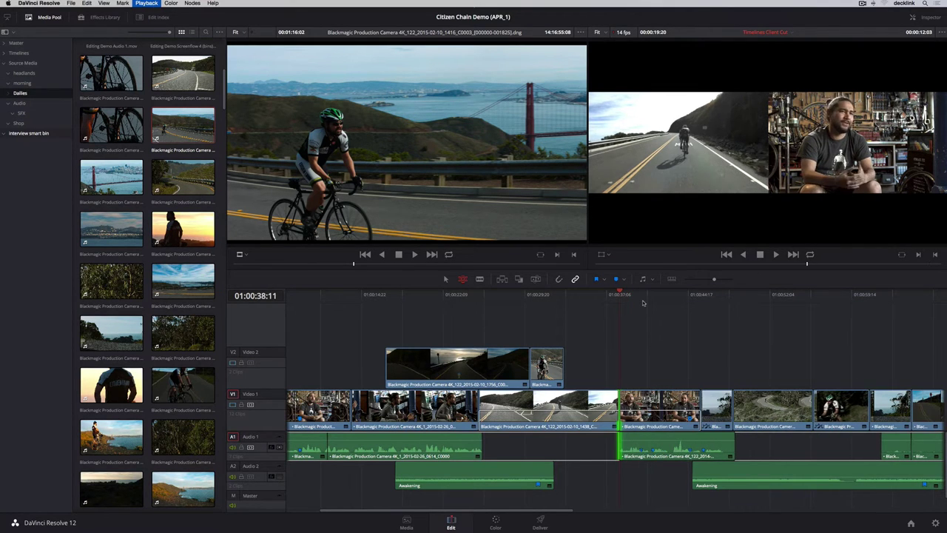
pyautogui.press('k')
pyautogui.press('l')
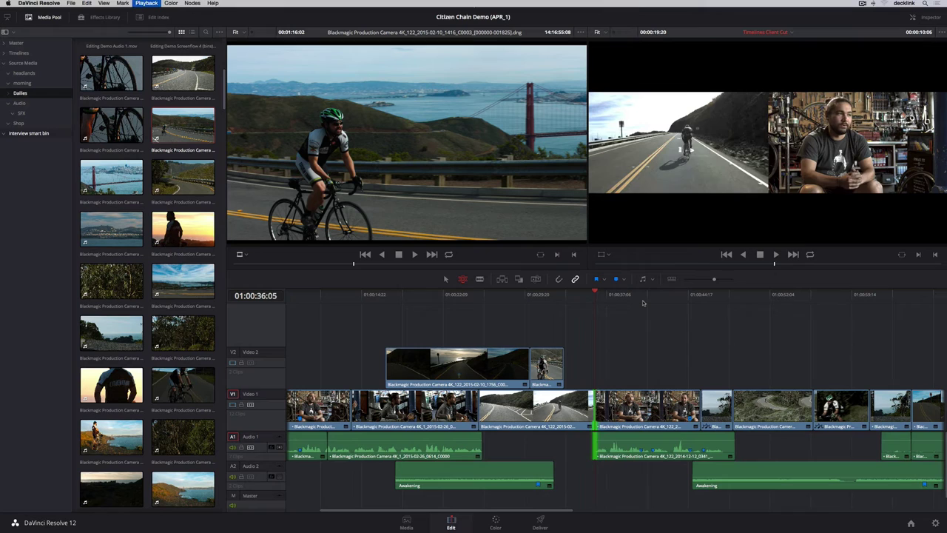
pyautogui.press('l')
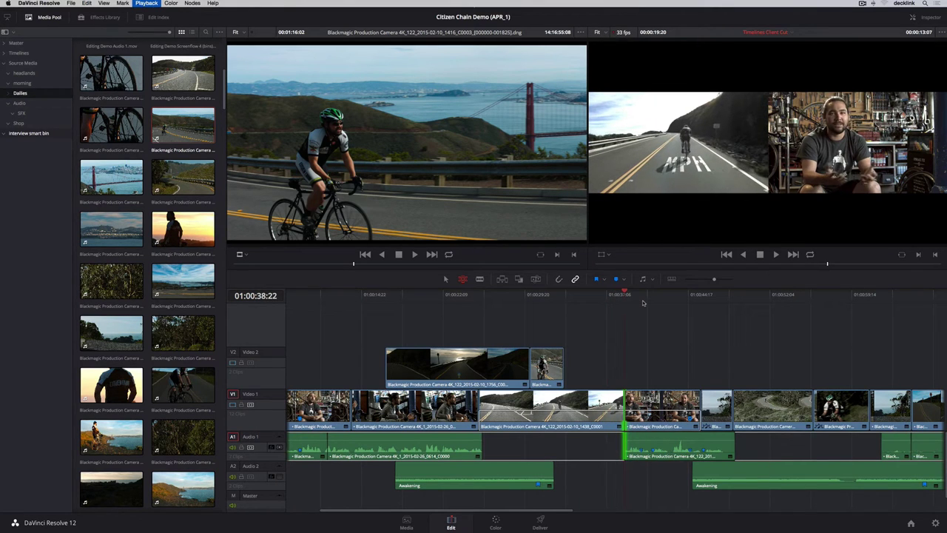
# Select the interview clip, cycle its selection through video only, audio only and both, and toggle its starting edit the same way
pyautogui.hotkey('shift', 'v')
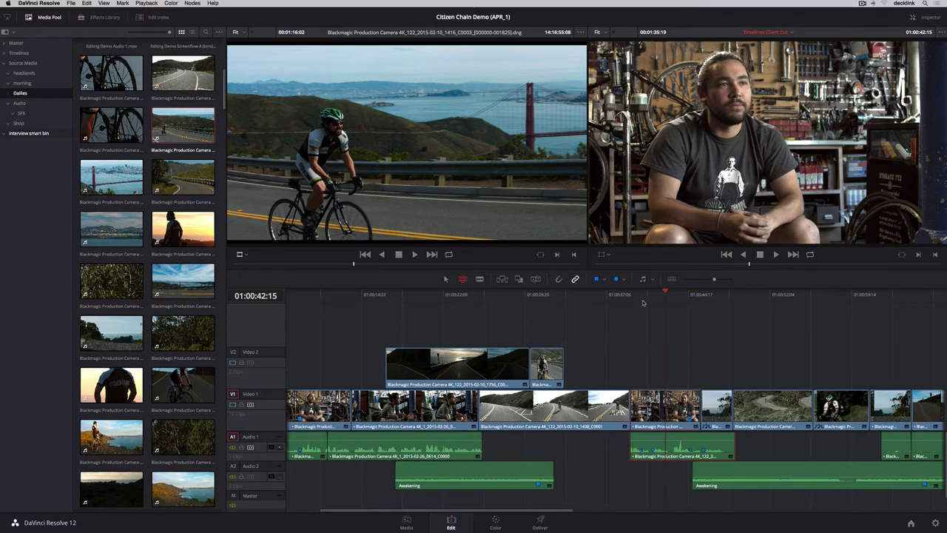
pyautogui.press('j')
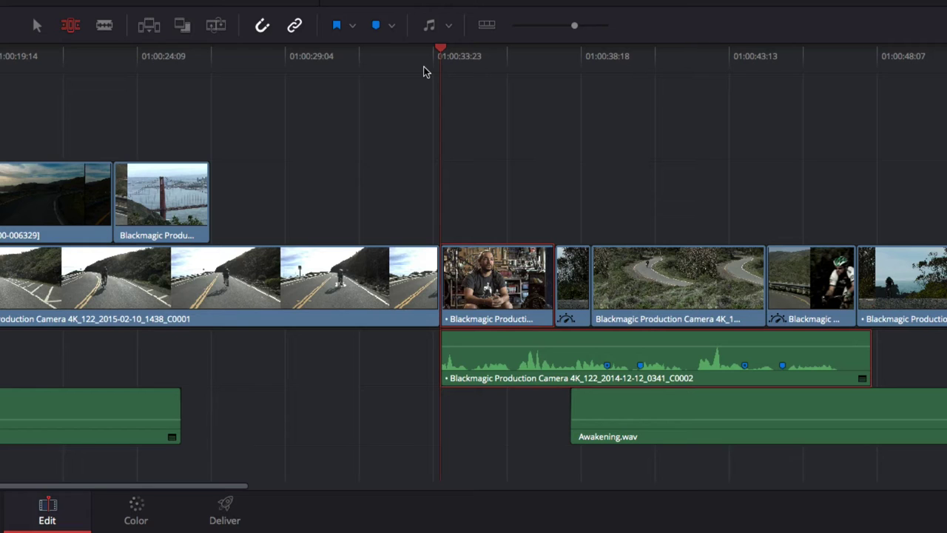
pyautogui.hotkey('alt', 'u')
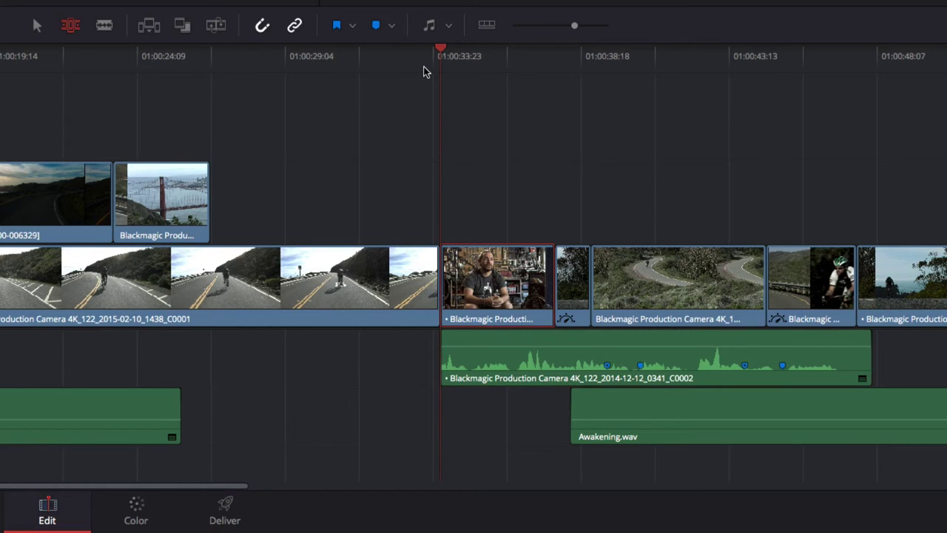
pyautogui.hotkey('alt', 'u')
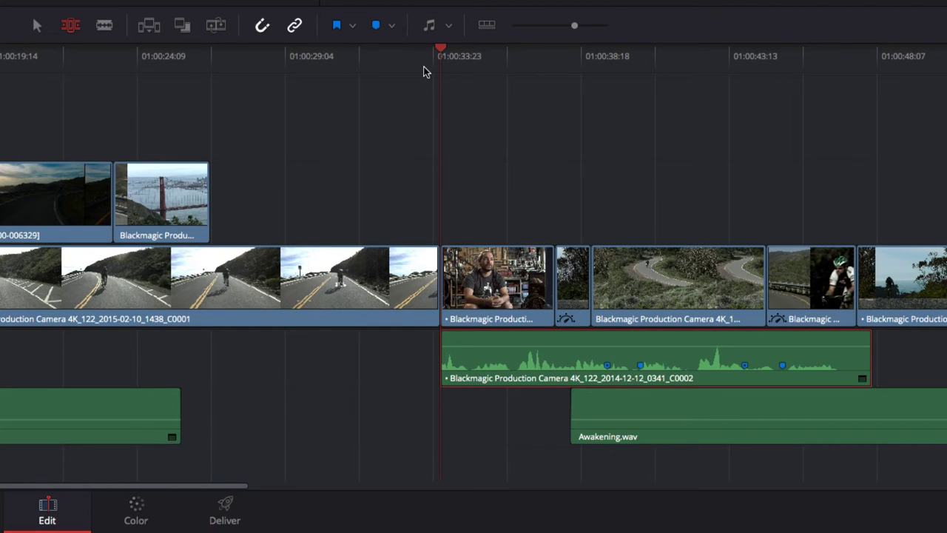
pyautogui.hotkey('alt', 'u')
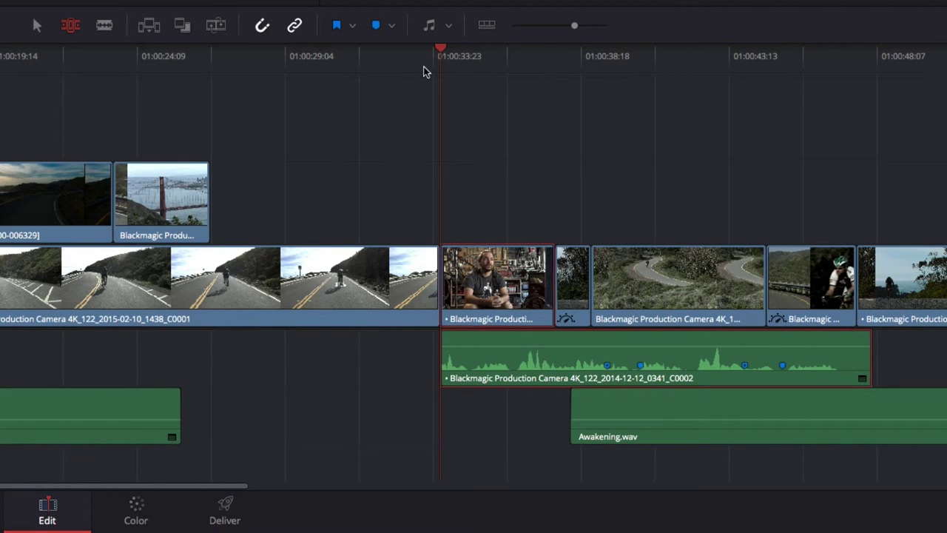
pyautogui.press('v')
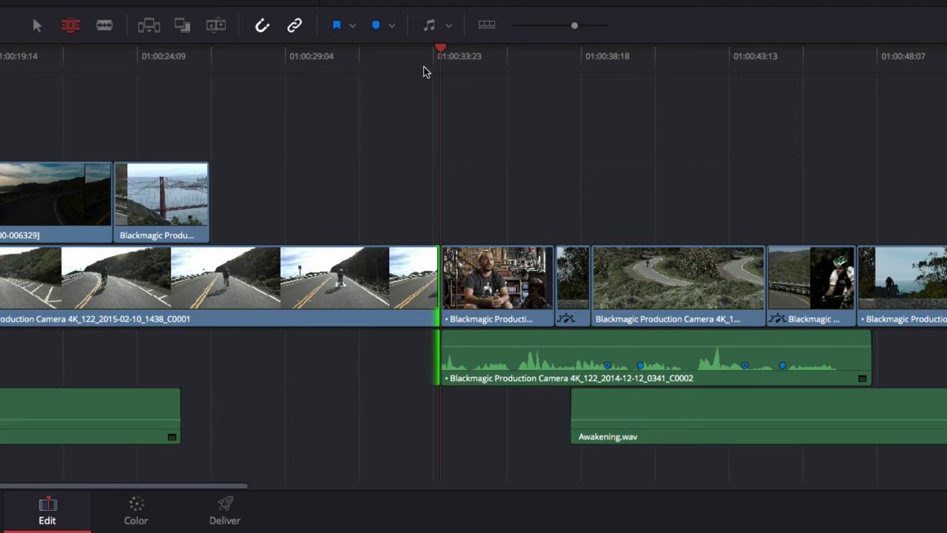
pyautogui.hotkey('alt', 'u')
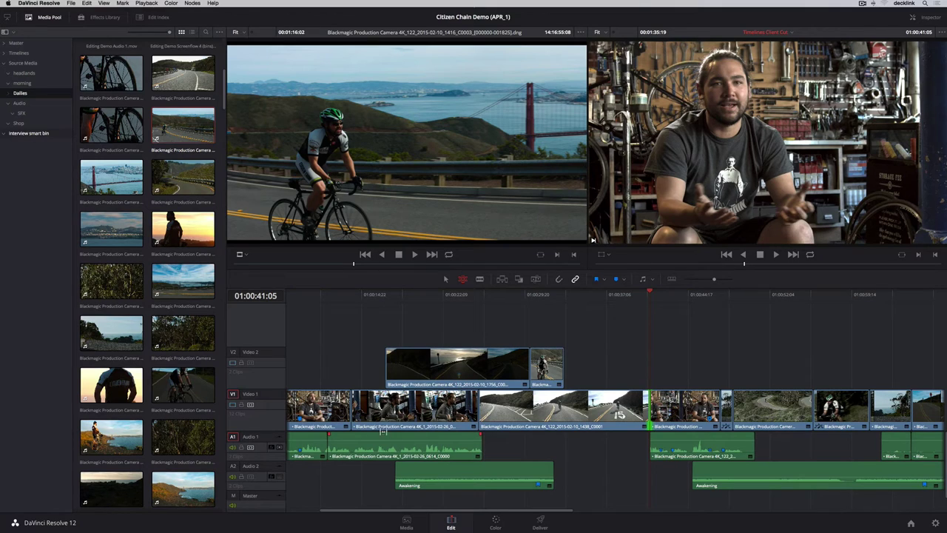
# Select the second interview clip's start and the ends of the cycling road, last Video 2 and first Awakening clips, and trim them together
pyautogui.click(353, 410)
pyautogui.keyDown('super'); pyautogui.click(562, 365); pyautogui.keyUp('super')
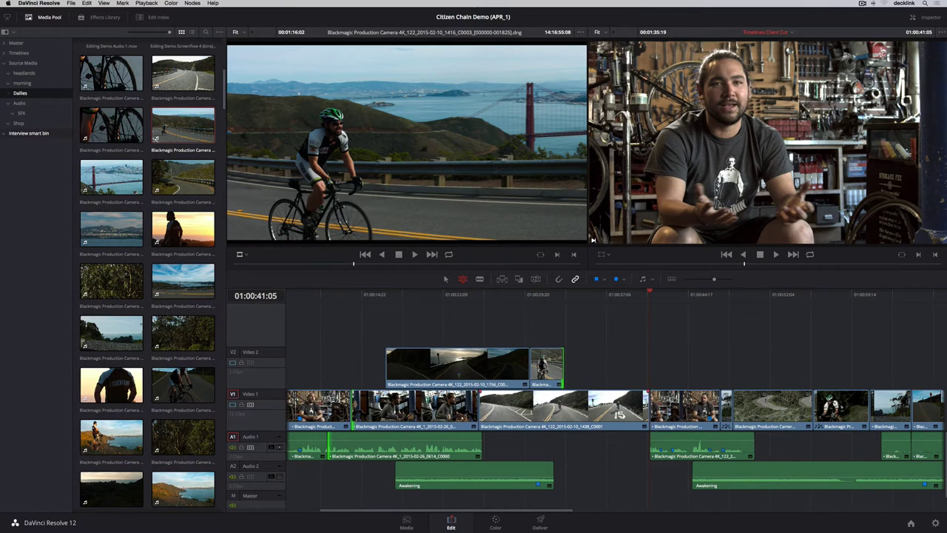
pyautogui.keyDown('super'); pyautogui.click(646, 402); pyautogui.keyUp('super')
pyautogui.keyDown('super'); pyautogui.click(552, 467); pyautogui.keyUp('super')
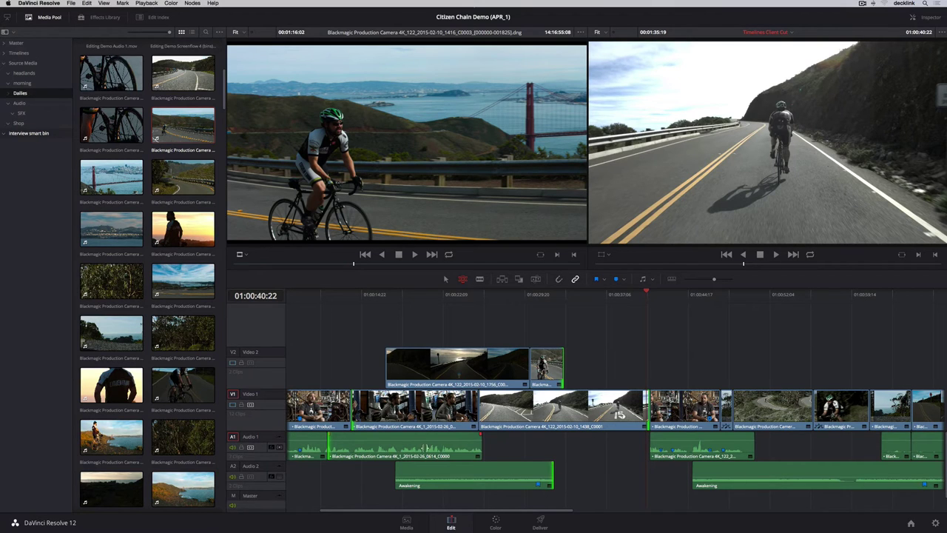
pyautogui.moveTo(355, 412)
pyautogui.mouseDown()
pyautogui.moveTo(331, 412)
pyautogui.moveTo(355, 411)
pyautogui.mouseUp()
pyautogui.click(445, 279)
pyautogui.click(849, 423)
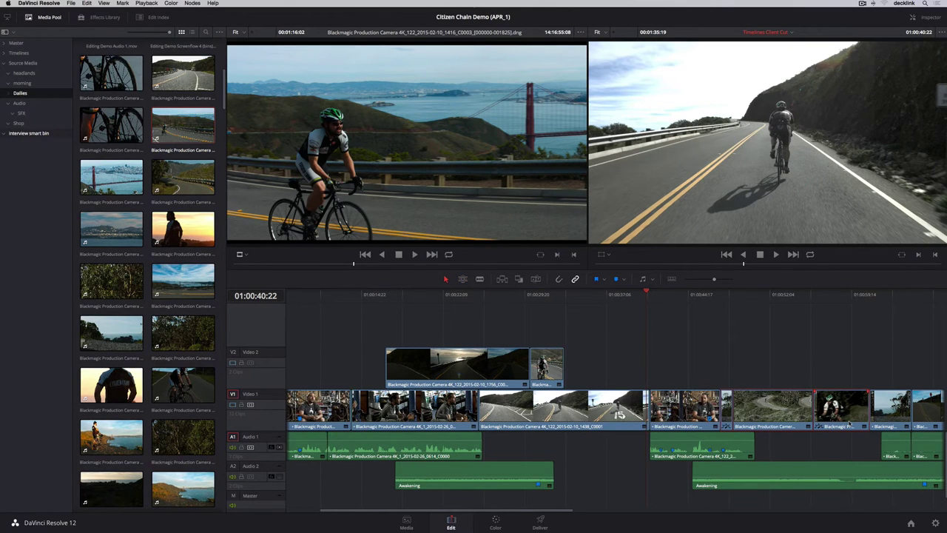
pyautogui.moveTo(780, 419)
pyautogui.mouseDown()
pyautogui.moveTo(756, 428)
pyautogui.moveTo(778, 422)
pyautogui.mouseUp()
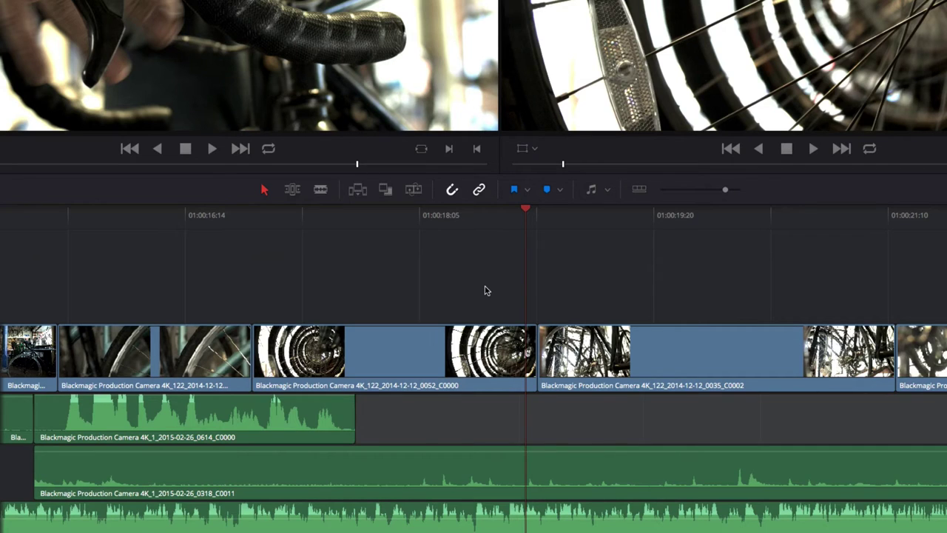
# Add a 24 frame Cross Dissolve between the 0052_C0000 and 0035_C0002 bicycle clips and open its transition settings
pyautogui.rightClick(537, 354)
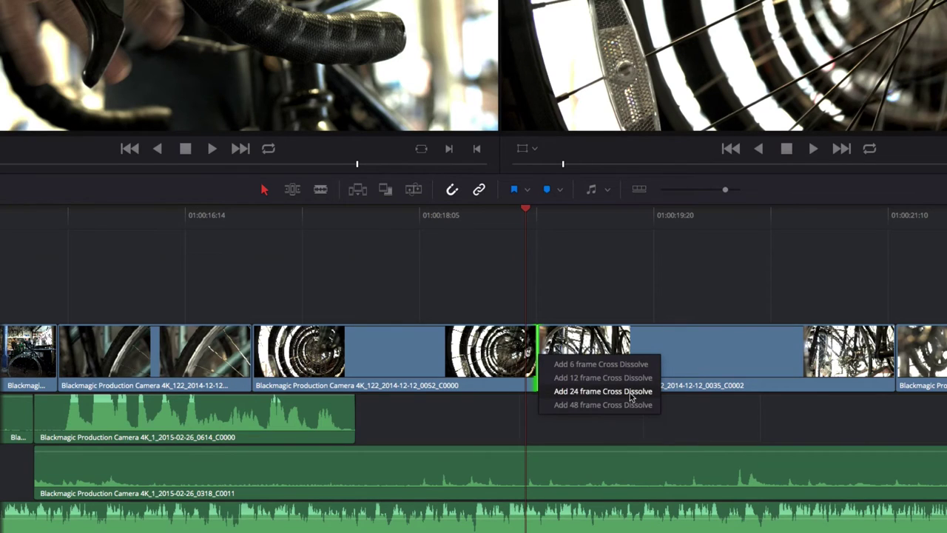
pyautogui.click(631, 392)
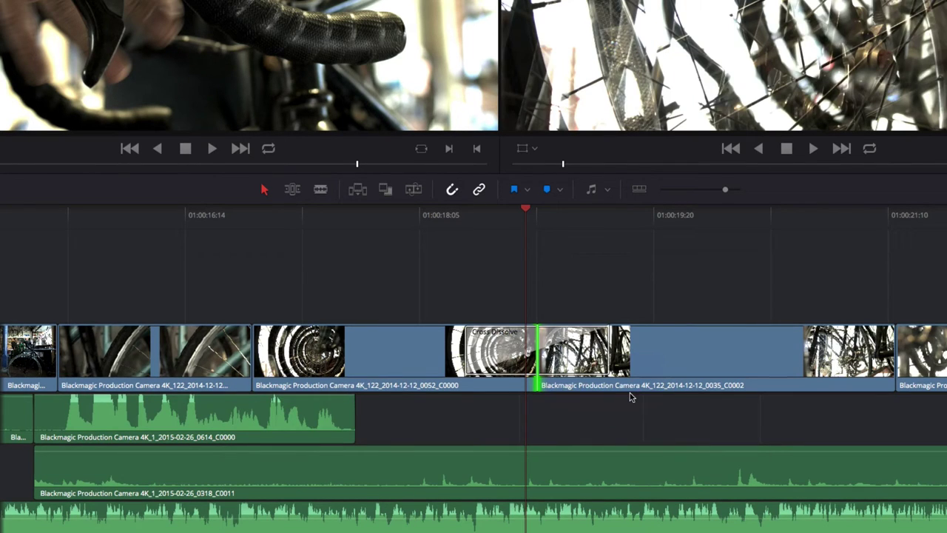
pyautogui.click(488, 361)
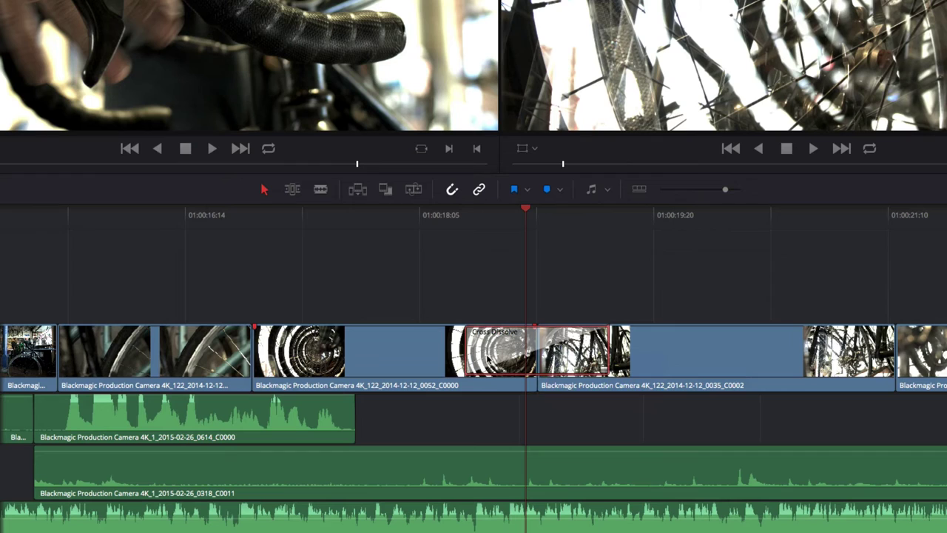
pyautogui.doubleClick(488, 360)
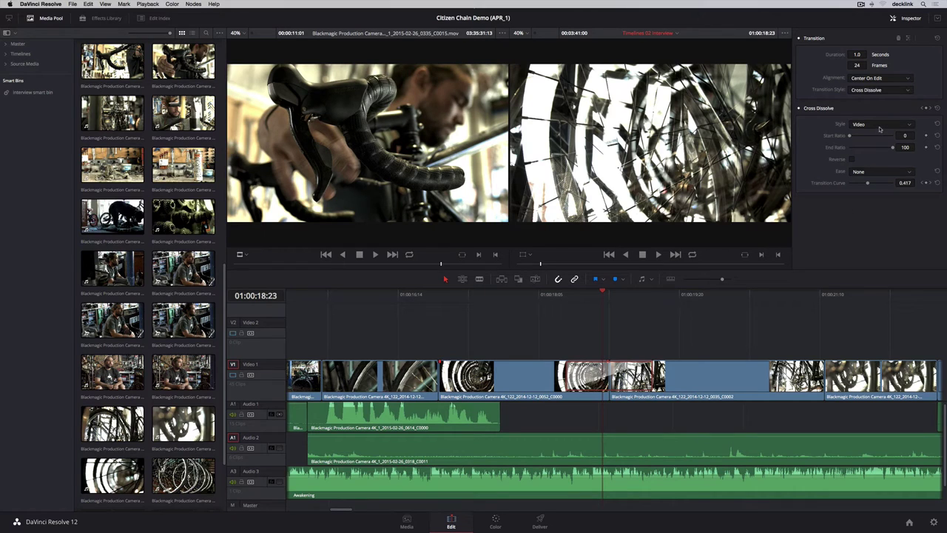
# Set the Cross Dissolve's style to Film and its ease to In & Out
pyautogui.click(879, 124)
pyautogui.click(877, 143)
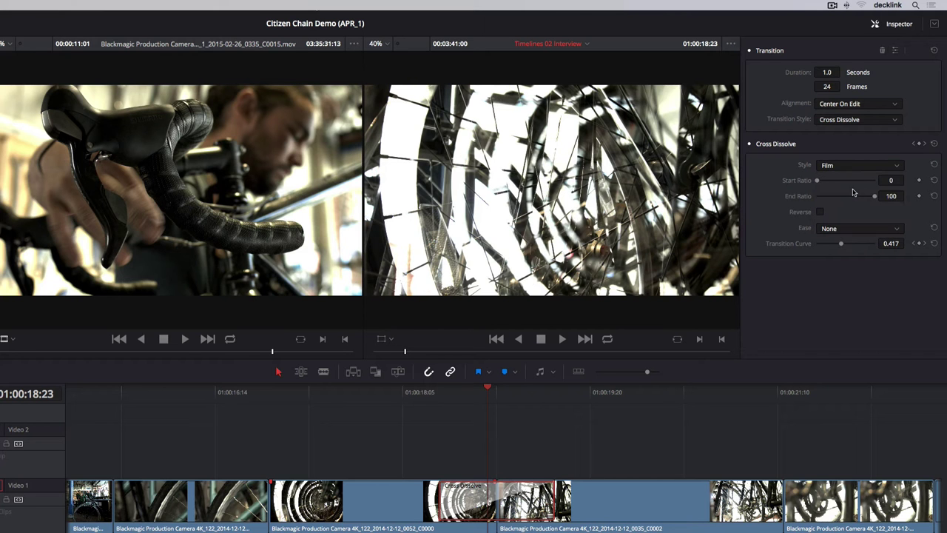
pyautogui.click(856, 228)
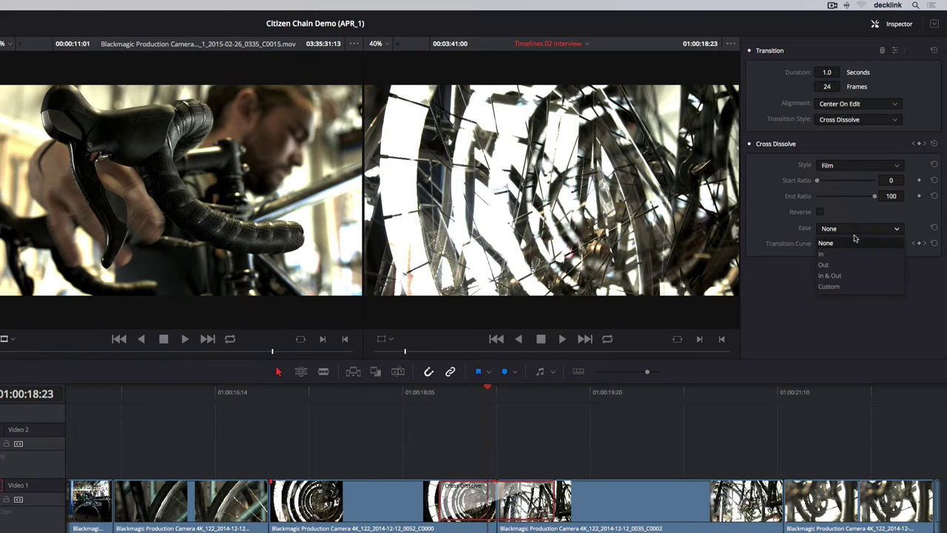
pyautogui.click(848, 278)
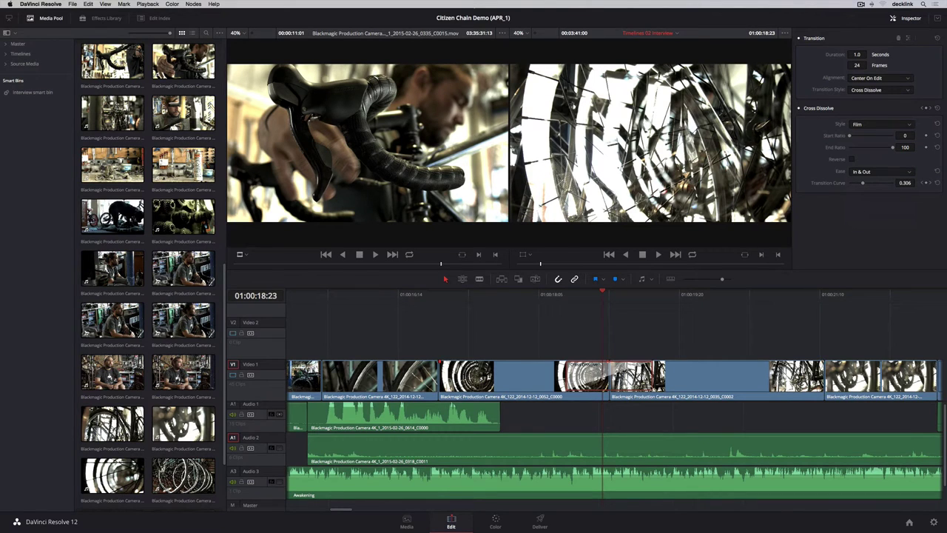
# Open the Cross Dissolve's curve in the timeline and steepen the start of the curve with its first handle
pyautogui.click(649, 388)
pyautogui.click(645, 393)
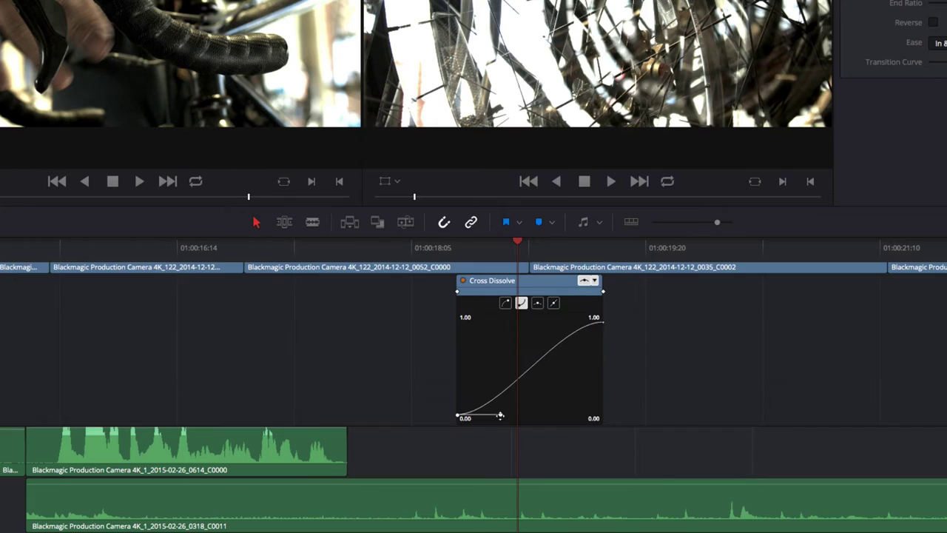
pyautogui.moveTo(500, 416); pyautogui.dragTo(496, 379)
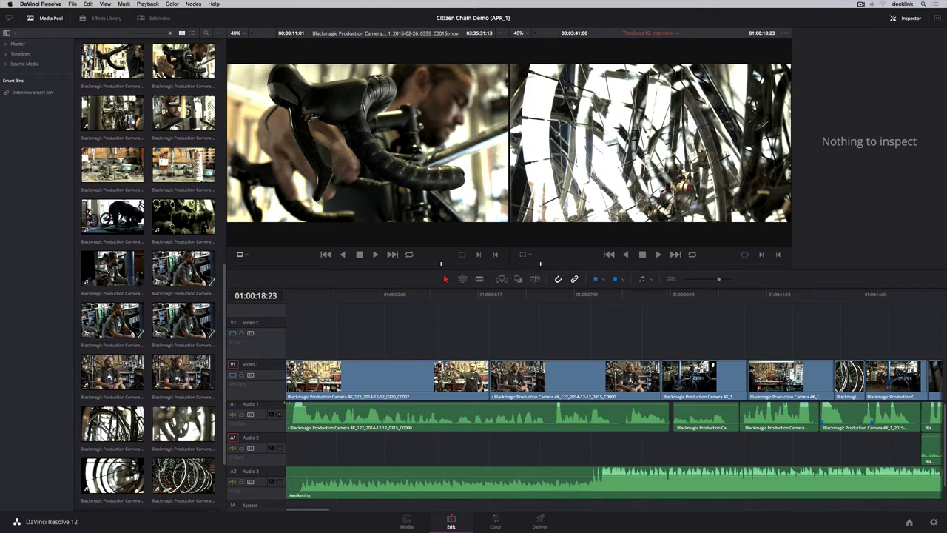
# Add a fade-in to the first Audio 1 clip and adjust the volume level of the 0318_C0011 clip on Audio 2
pyautogui.moveTo(289, 406); pyautogui.dragTo(320, 403)
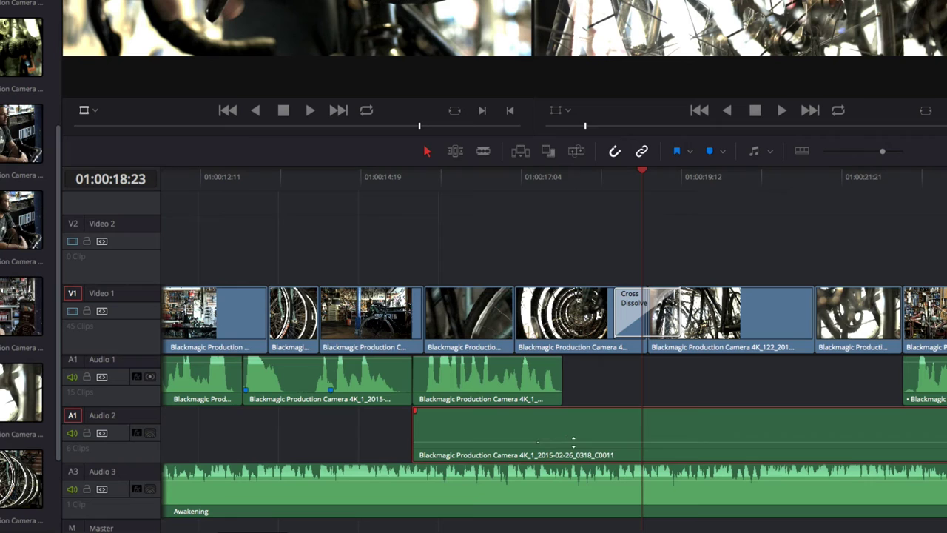
pyautogui.moveTo(573, 442); pyautogui.dragTo(585, 438)
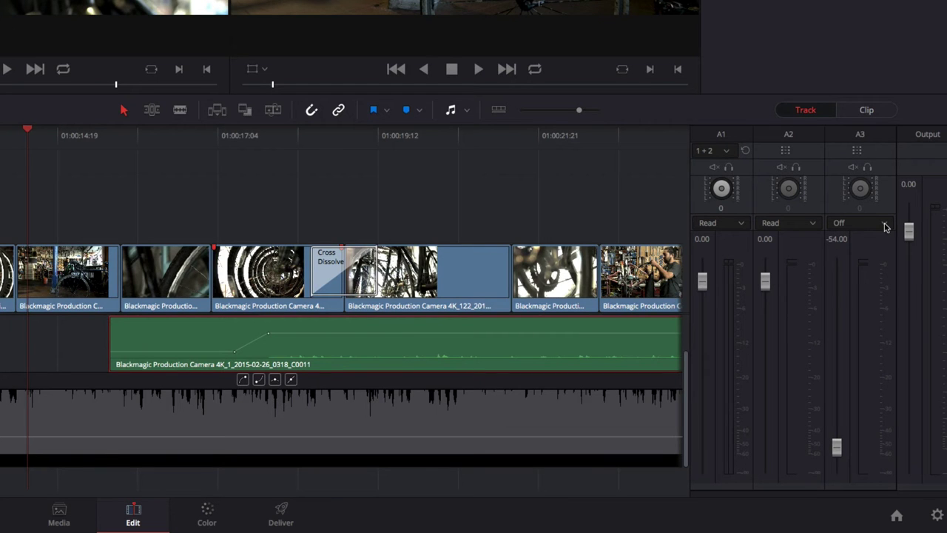
# Set the A3 track's automation mode to Touch and raise its fader from -54.00 to record a level change with playback
pyautogui.click(886, 225)
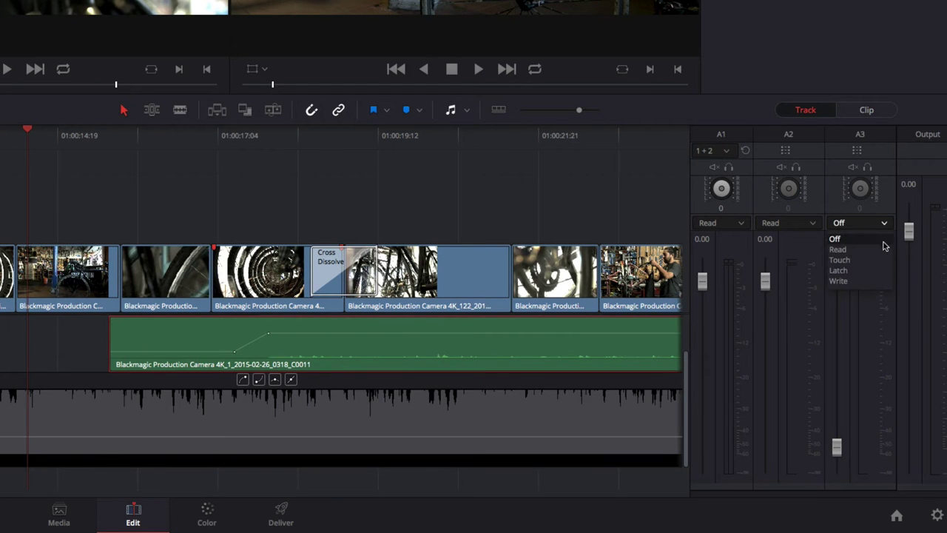
pyautogui.click(881, 261)
pyautogui.moveTo(838, 447); pyautogui.dragTo(854, 347)
pyautogui.press('space')
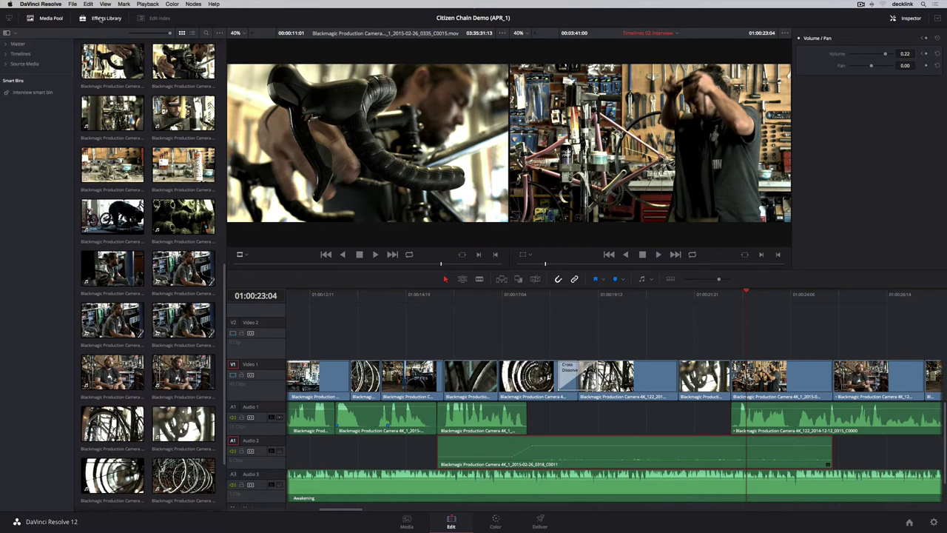
# Examine the Effects Library's transitions, titles, generators, OpenFX and Audio FX
pyautogui.click(103, 18)
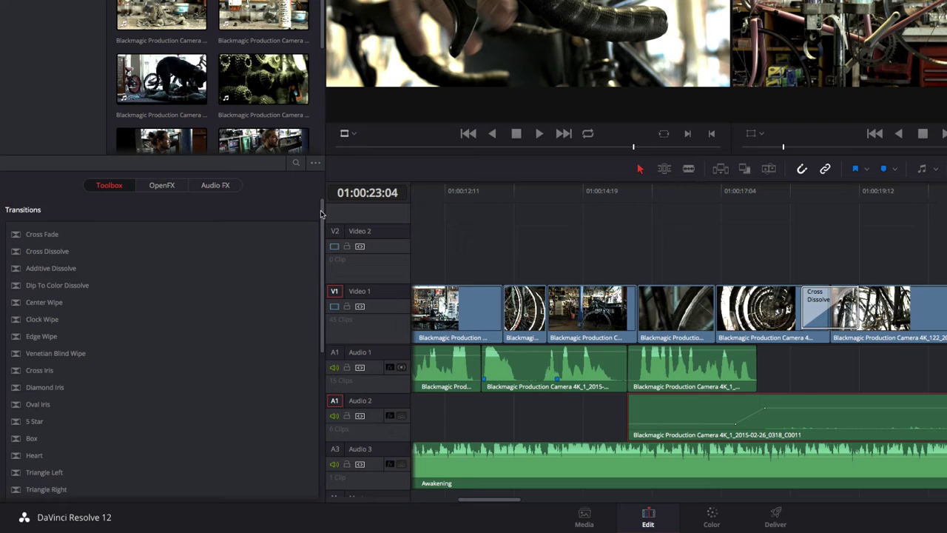
pyautogui.scroll(-6, 216, 387)
pyautogui.scroll(-2, 304, 348)
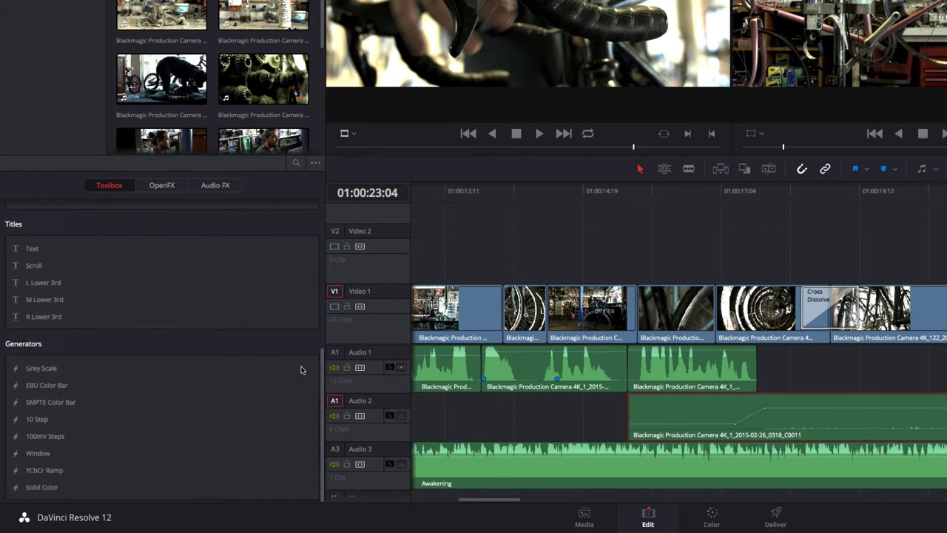
pyautogui.scroll(3, 310, 333)
pyautogui.moveTo(319, 301); pyautogui.dragTo(325, 210)
pyautogui.click(162, 185)
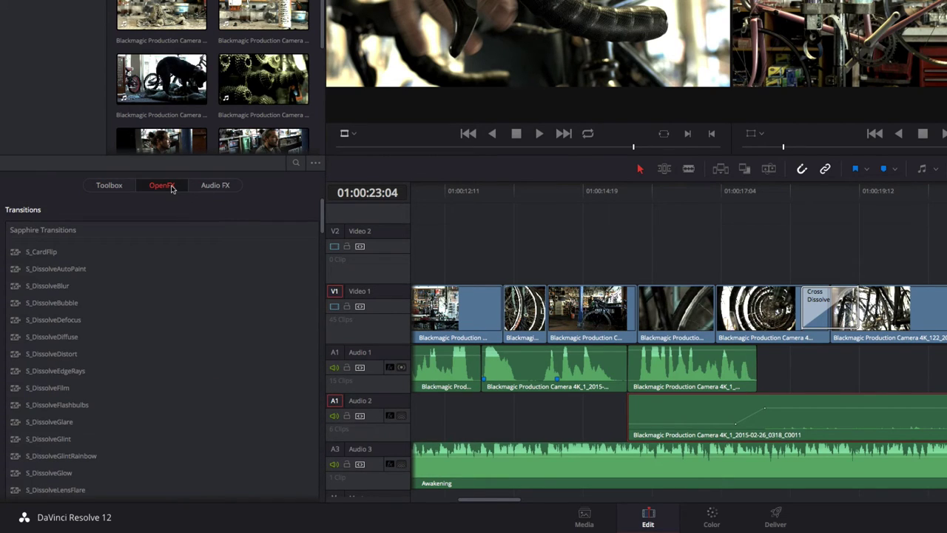
pyautogui.click(214, 185)
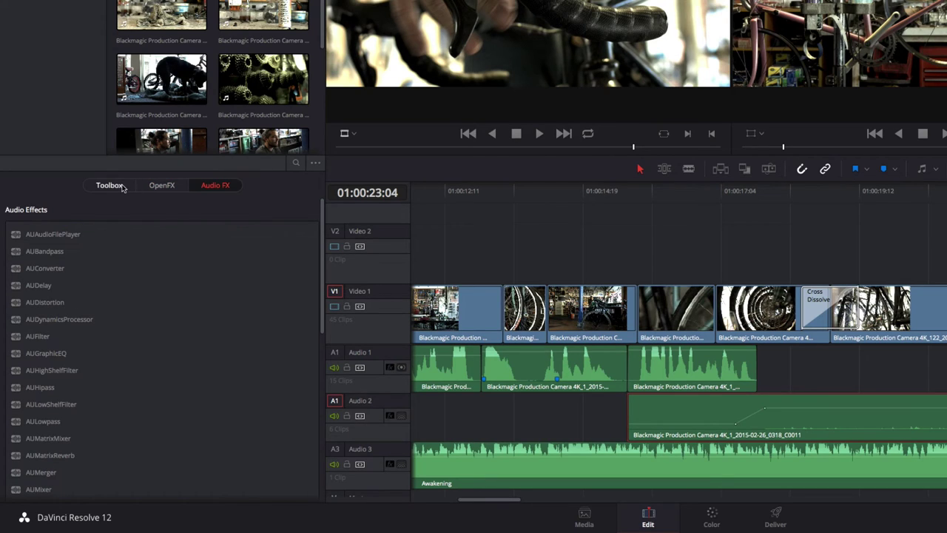
# Apply a Cross Fade transition to the Audio 1 edit at the start of the 0614_C0000 clip
pyautogui.click(116, 186)
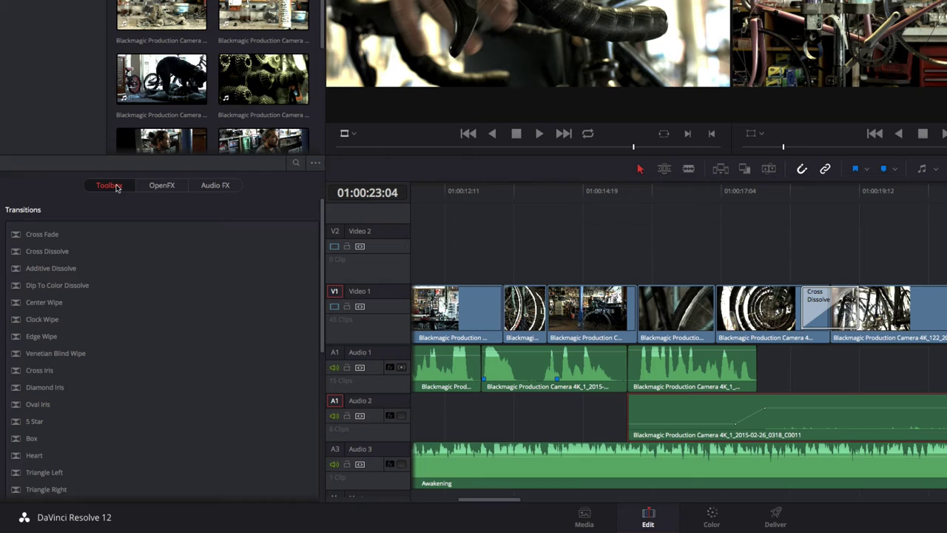
pyautogui.moveTo(42, 234); pyautogui.dragTo(629, 361)
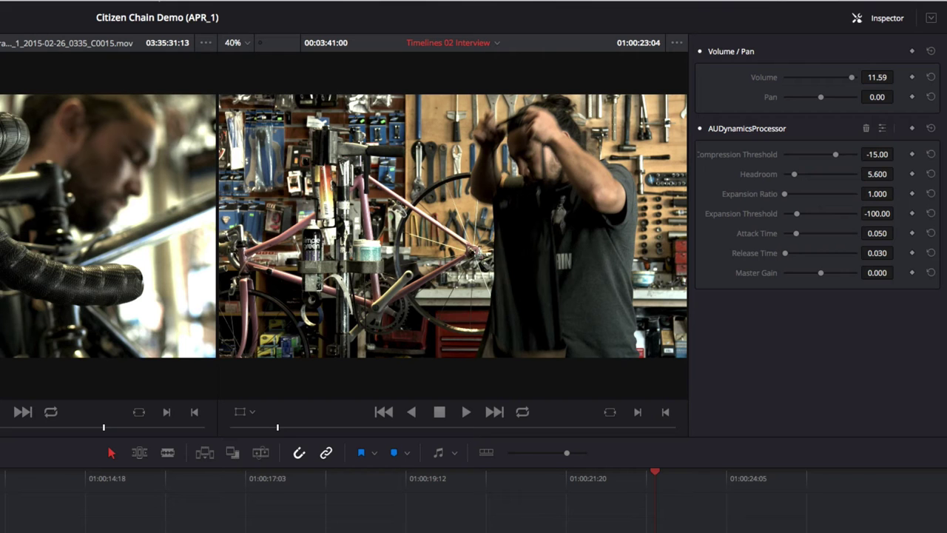
# Set the AUDynamicsProcessor's compression threshold to -34.7 dB on its dynamics graph and close the effect window
pyautogui.click(882, 128)
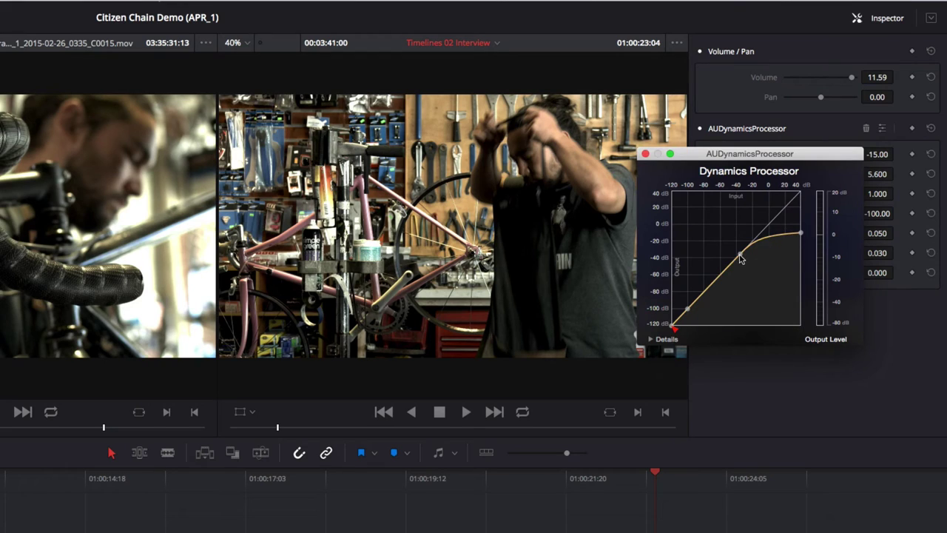
pyautogui.moveTo(741, 255)
pyautogui.mouseDown()
pyautogui.moveTo(722, 281)
pyautogui.moveTo(740, 269)
pyautogui.mouseUp()
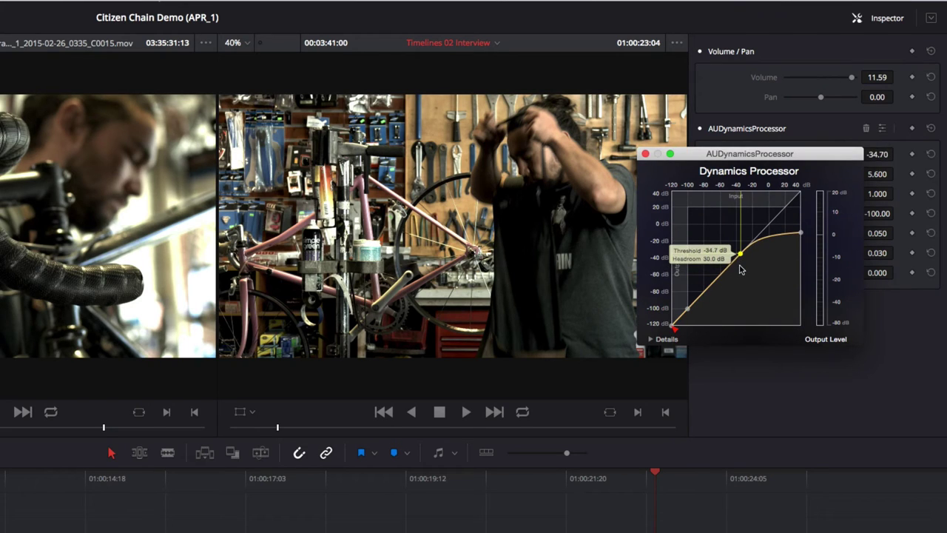
pyautogui.click(646, 153)
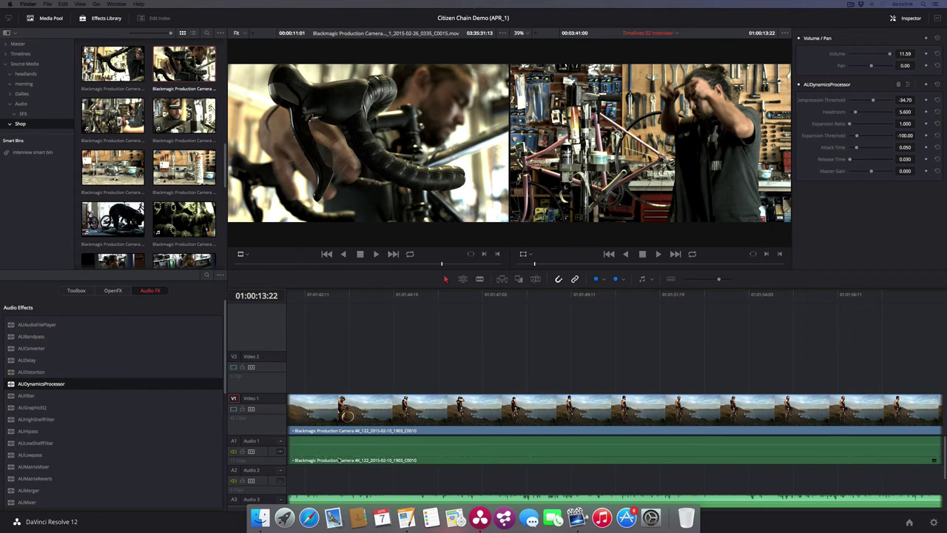
# Place the citizen chain logo file from Finder on Video 2 above the 1903_C0010 clip and move the playhead to its start
pyautogui.click(260, 517)
pyautogui.moveTo(688, 348); pyautogui.dragTo(309, 360)
pyautogui.click(308, 296)
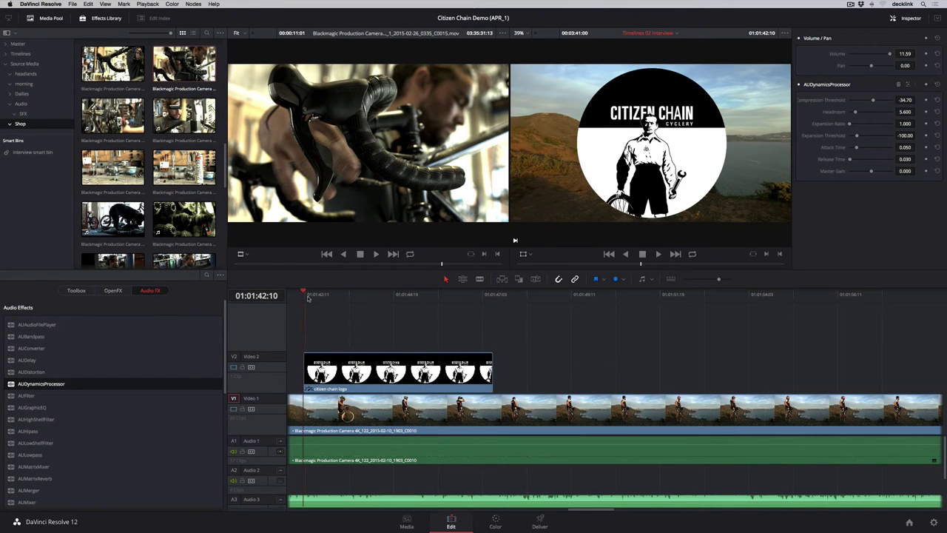
# Select the citizen chain logo clip and examine its available composite modes
pyautogui.click(400, 370)
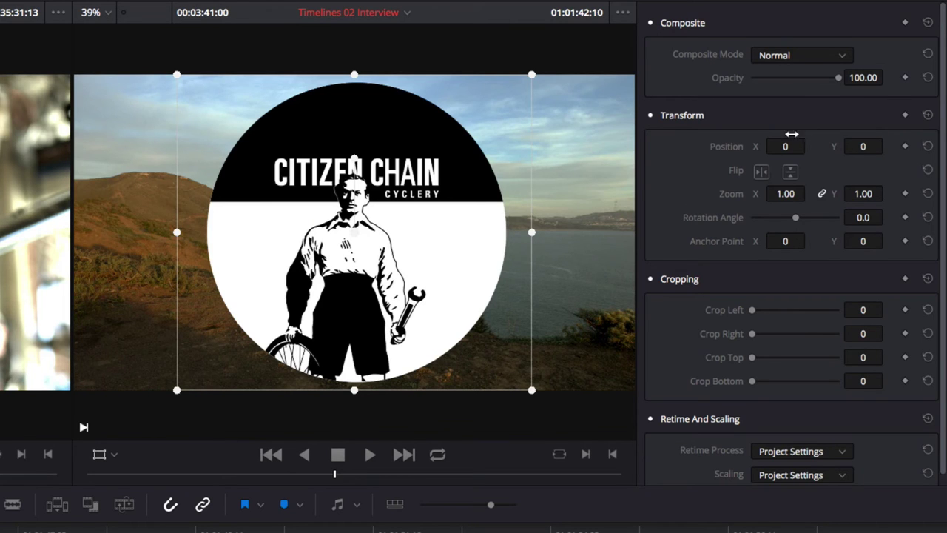
pyautogui.click(842, 57)
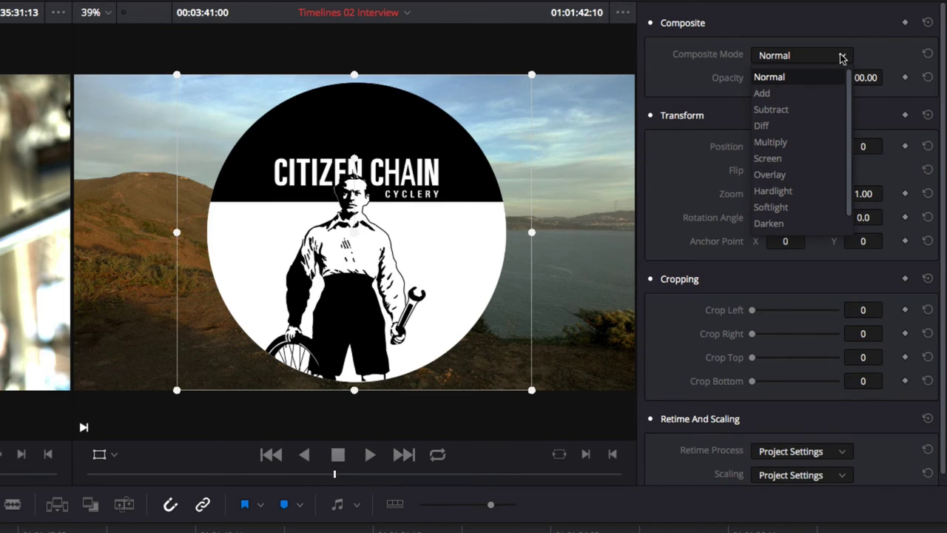
pyautogui.click(842, 58)
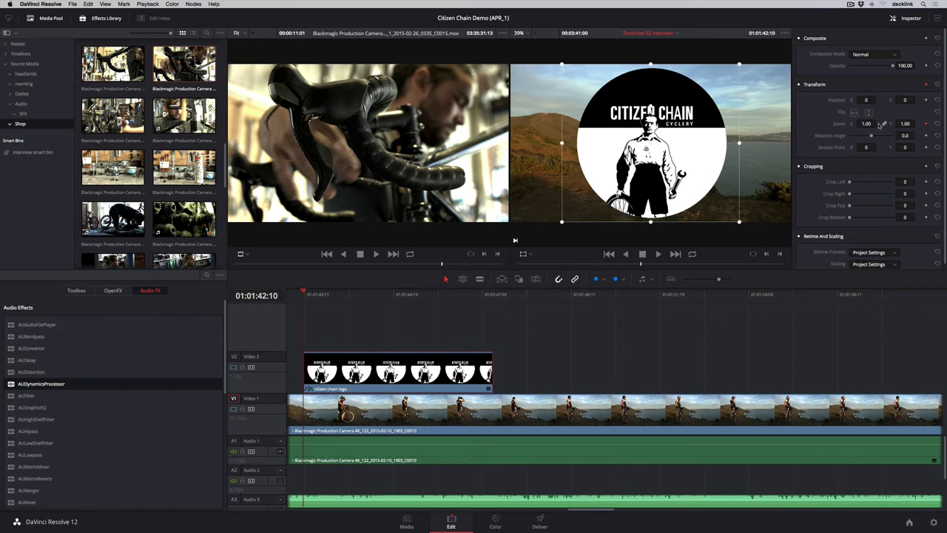
# Animate the logo's zoom from 0.25 at 01:01:42:10 to 0.75 at 01:01:47:04 and play back the move
pyautogui.moveTo(868, 124); pyautogui.dragTo(813, 124)
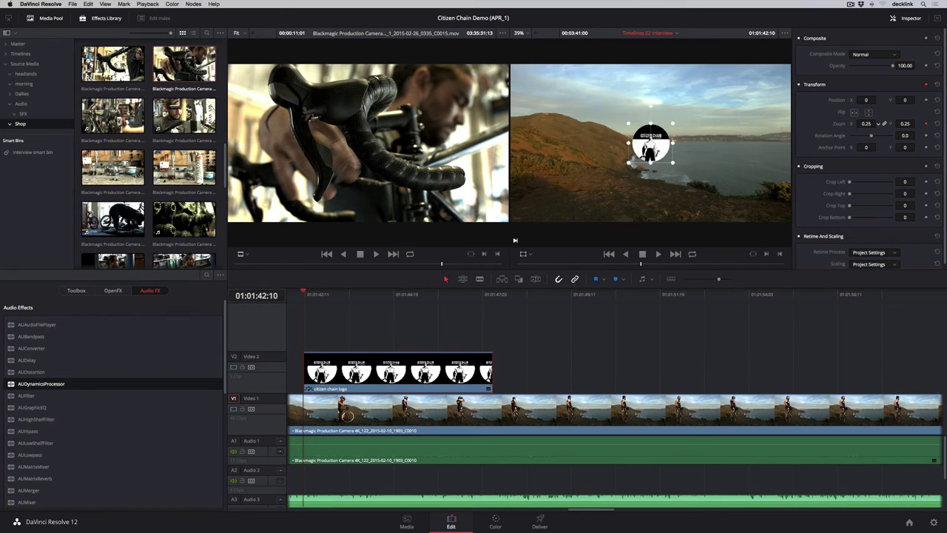
pyautogui.moveTo(331, 301); pyautogui.dragTo(485, 302)
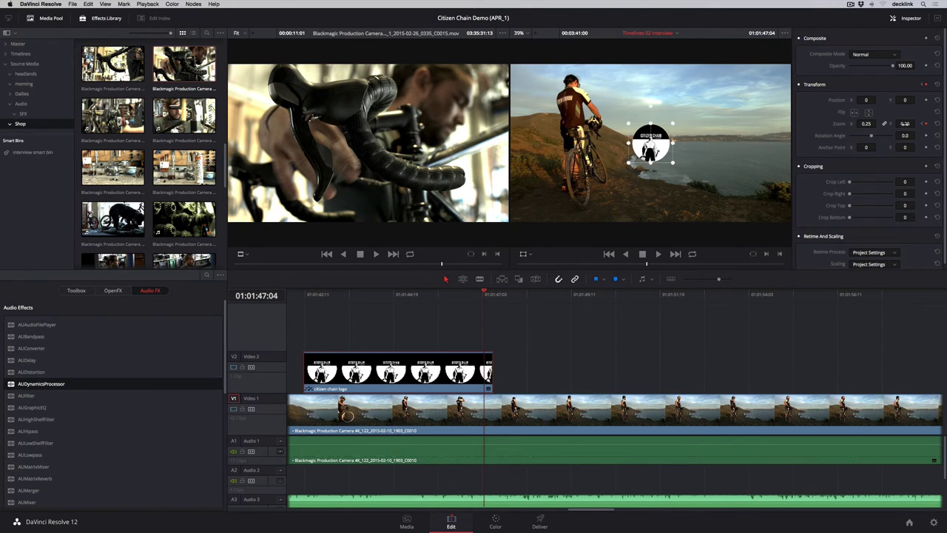
pyautogui.moveTo(867, 124); pyautogui.dragTo(903, 124)
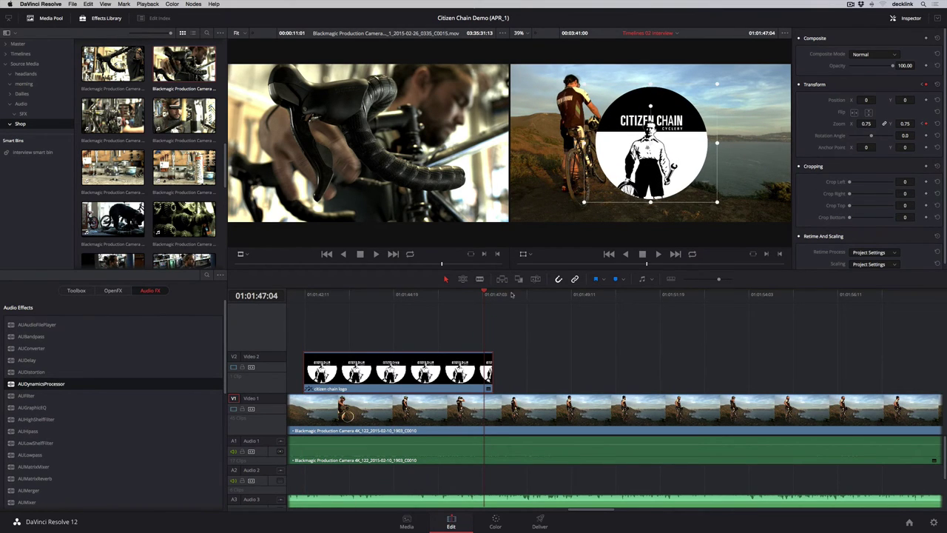
pyautogui.click(305, 298)
pyautogui.press('space')
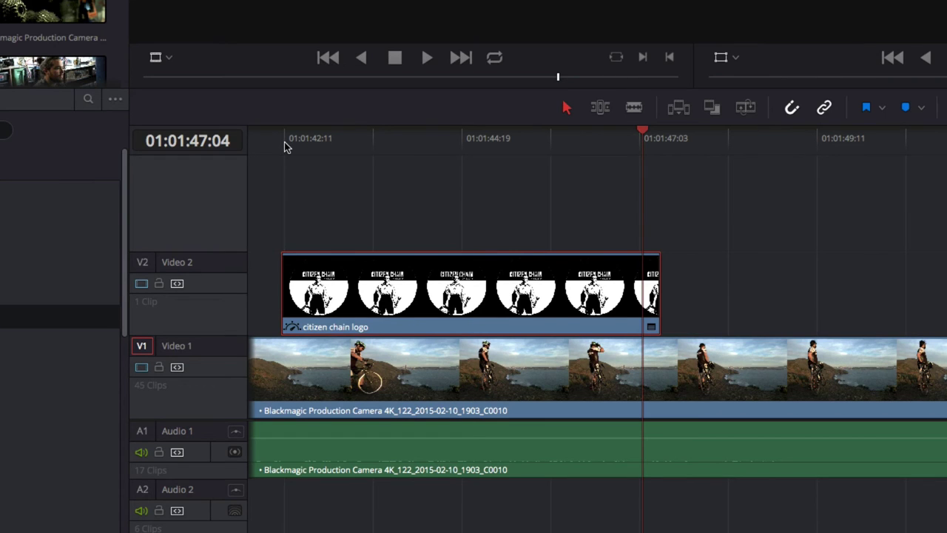
# Move the logo's last Transform keyframe to 04:09 and ease the starting keyframe of its Zoom Y curve
pyautogui.click(650, 328)
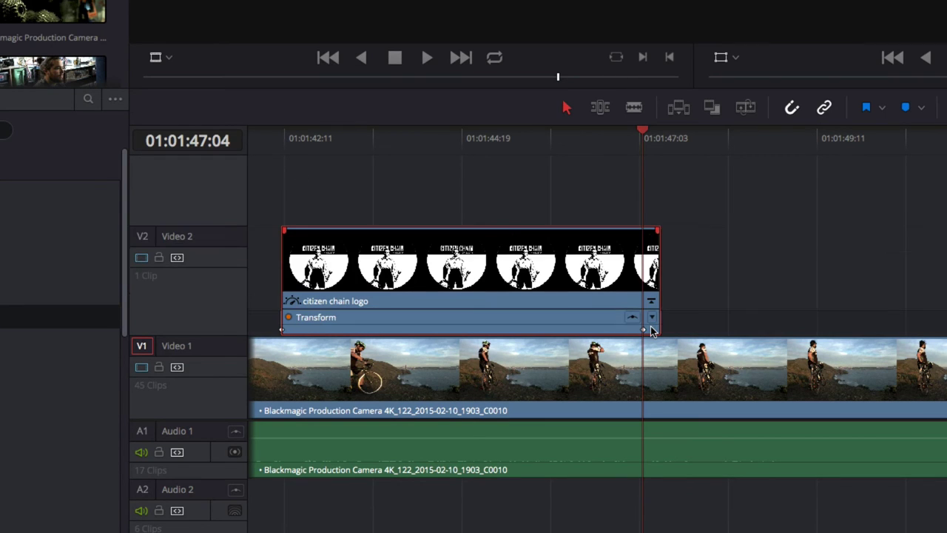
pyautogui.moveTo(641, 330); pyautogui.dragTo(617, 331)
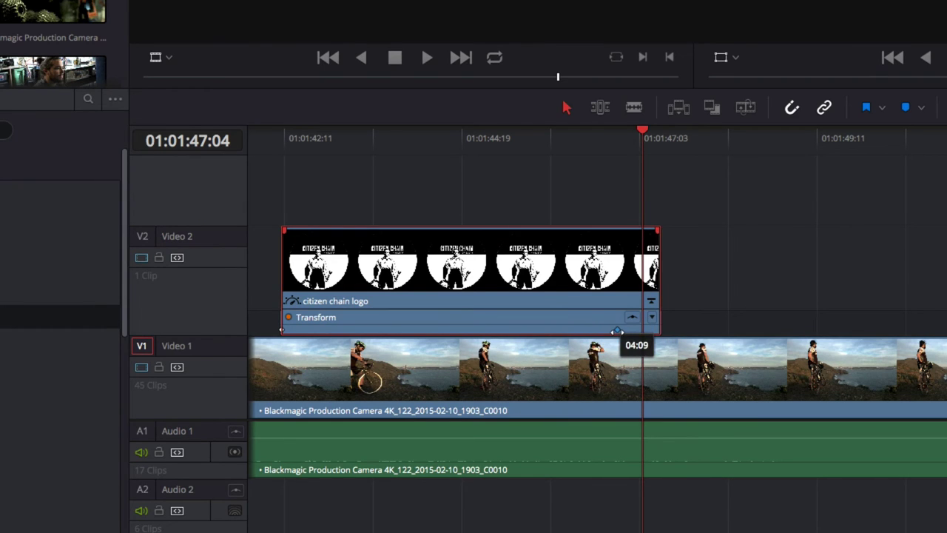
pyautogui.click(633, 317)
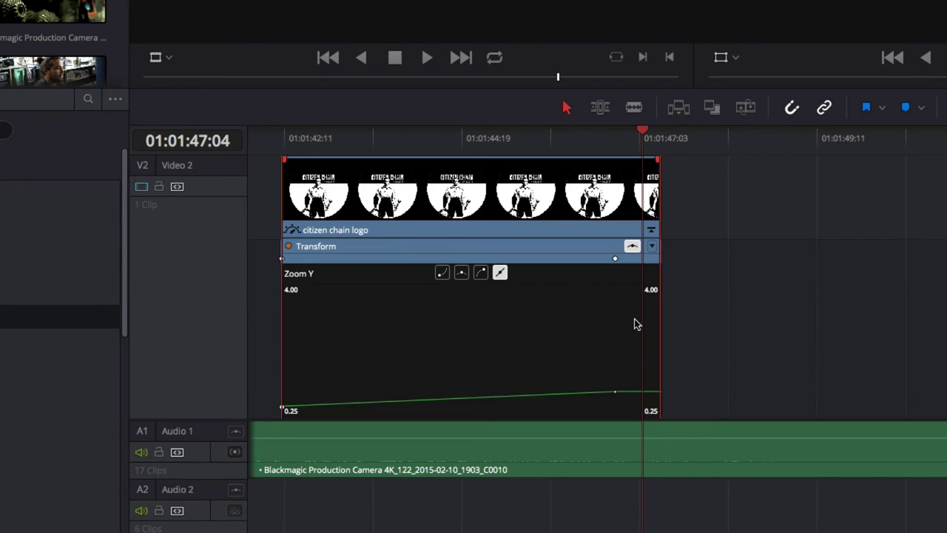
pyautogui.click(444, 272)
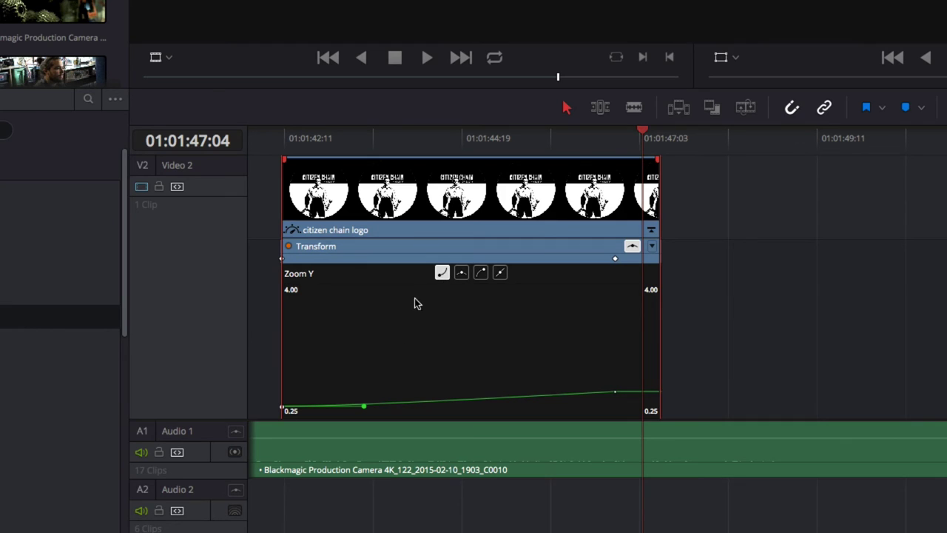
pyautogui.moveTo(365, 405)
pyautogui.mouseDown()
pyautogui.moveTo(365, 373)
pyautogui.moveTo(369, 403)
pyautogui.mouseUp()
pyautogui.click(634, 248)
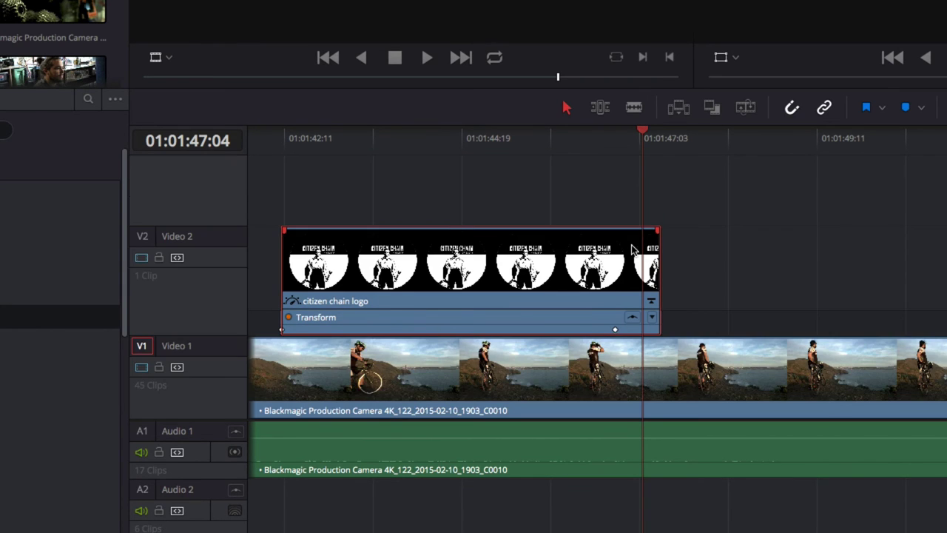
pyautogui.click(651, 301)
# Animate the logo's position toward the lower right of the frame, adding a Smooth path keyframe at X 514, Y 199 at 01:01:44:20
pyautogui.moveTo(335, 147); pyautogui.dragTo(527, 278)
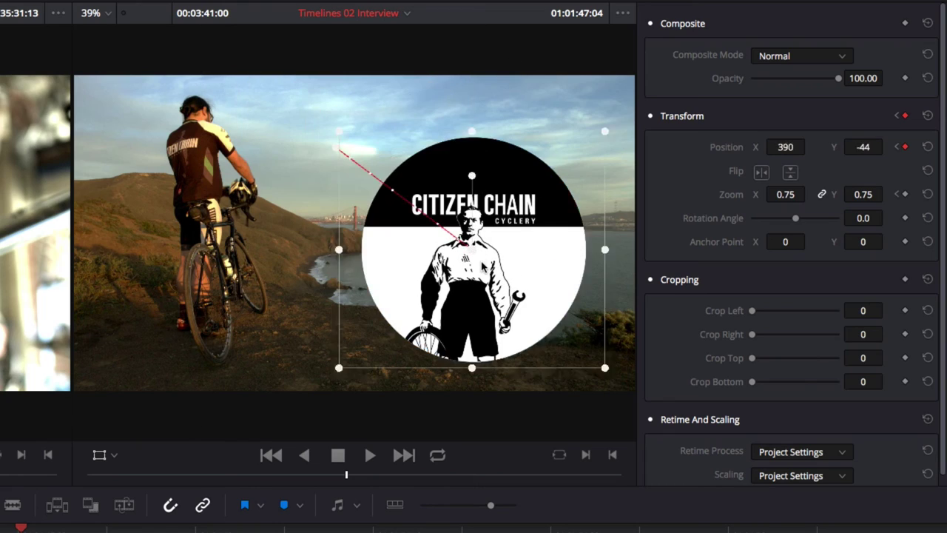
pyautogui.moveTo(21, 527); pyautogui.dragTo(0, 528)
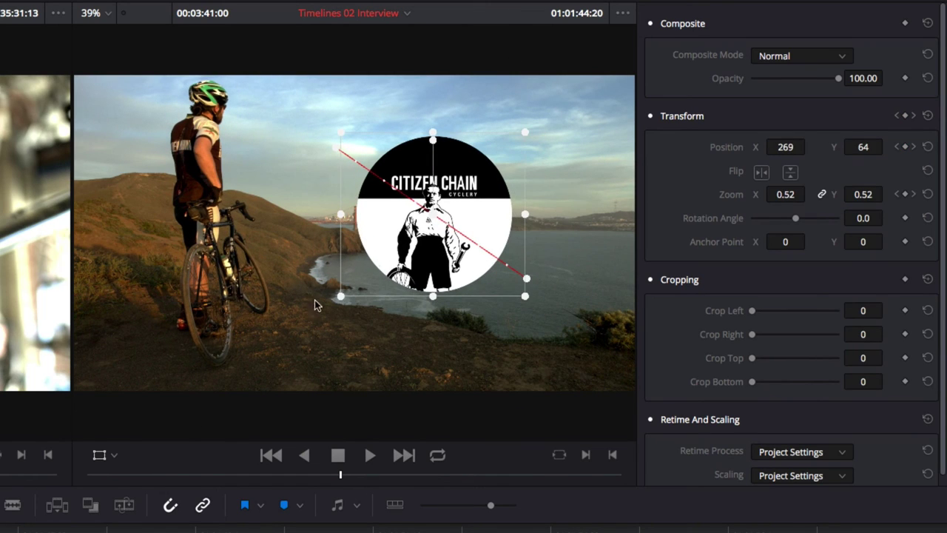
pyautogui.moveTo(430, 217); pyautogui.dragTo(502, 176)
pyautogui.rightClick(506, 176)
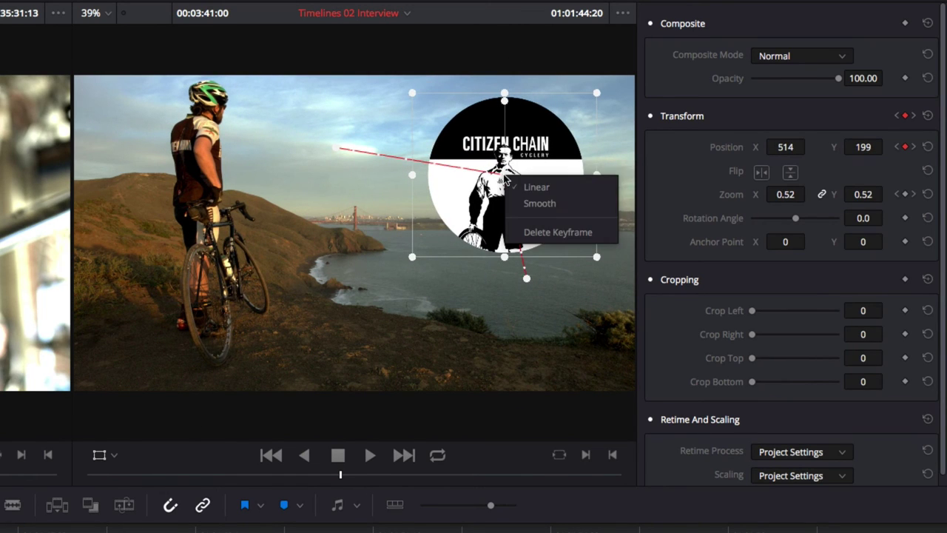
pyautogui.click(563, 205)
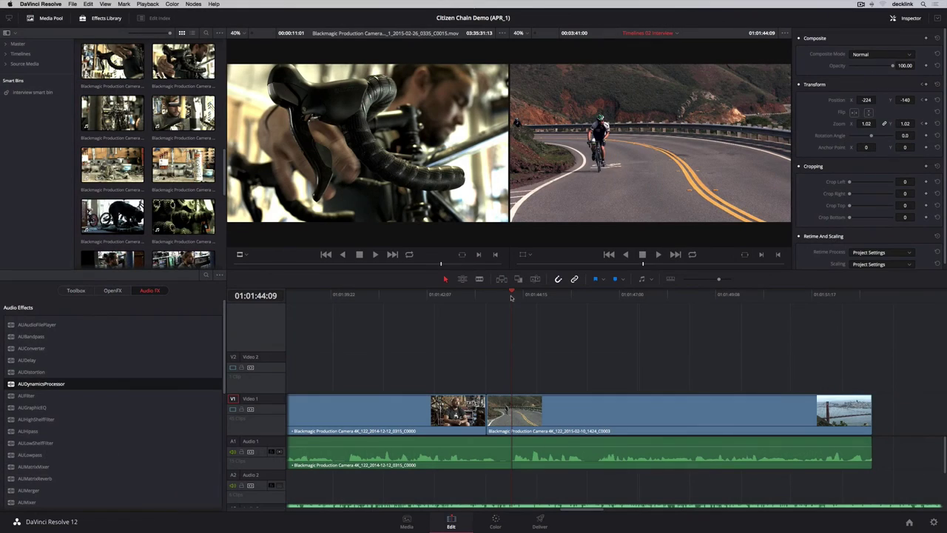
# Change the road cyclist clip's speed to 50% of its frame rate and play back the slowed shot
pyautogui.rightClick(620, 398)
pyautogui.click(663, 247)
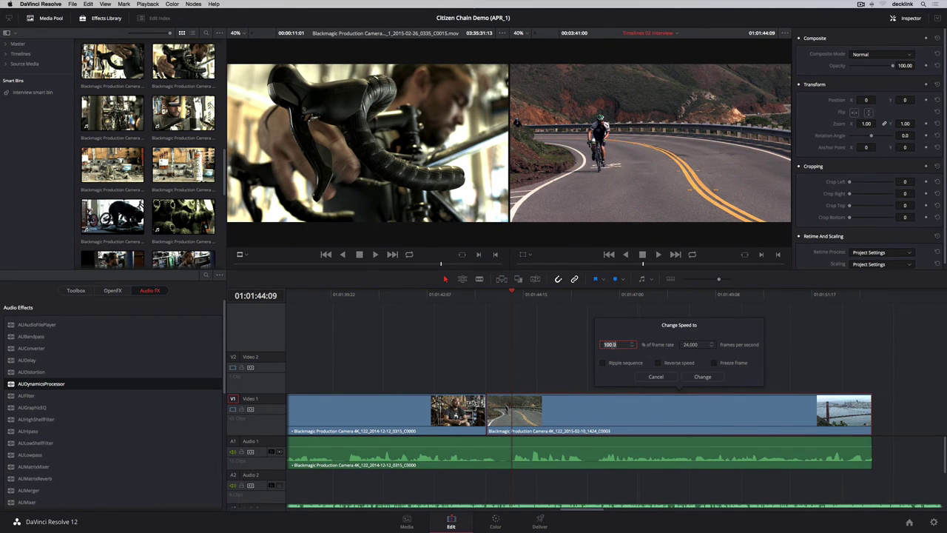
pyautogui.write('50')
pyautogui.click(702, 376)
pyautogui.press('space')
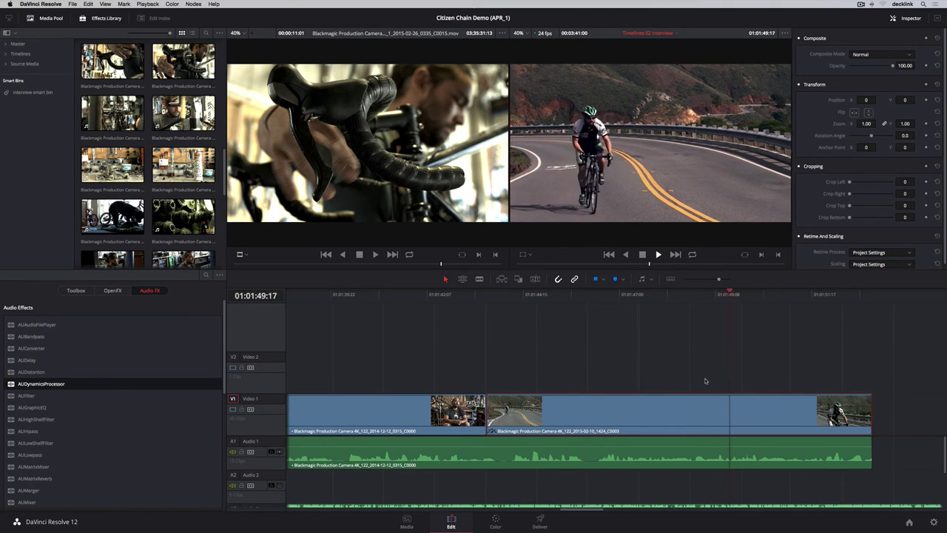
# Retime the cyclist clip with speed points at 01:01:51:18 and 01:01:47:22, and shift the second point earlier
pyautogui.rightClick(671, 414)
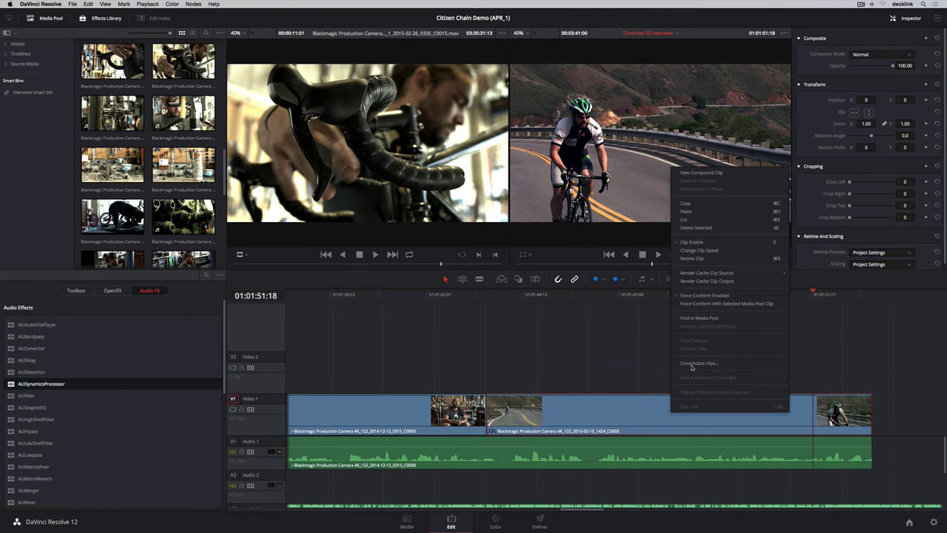
pyautogui.click(699, 260)
pyautogui.click(681, 431)
pyautogui.click(703, 442)
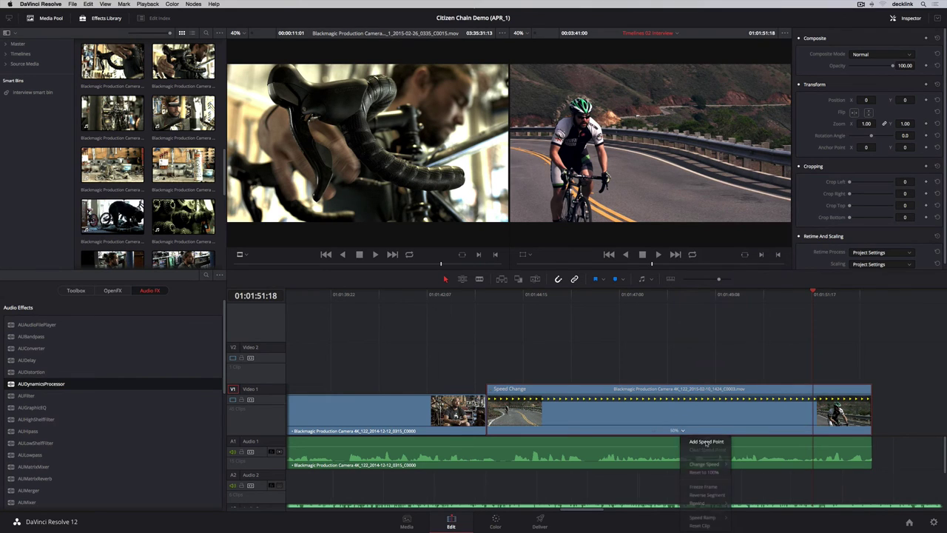
pyautogui.moveTo(738, 294); pyautogui.dragTo(657, 294)
pyautogui.click(653, 432)
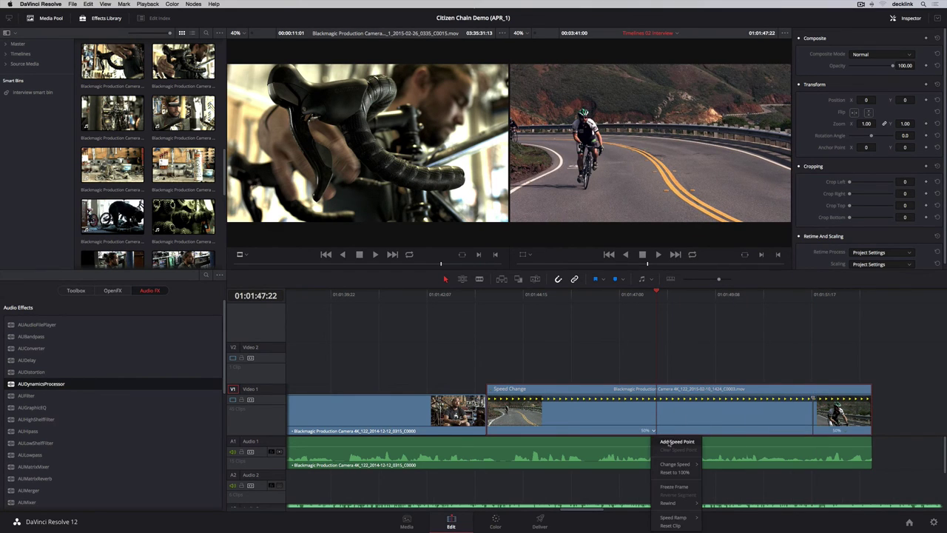
pyautogui.click(669, 443)
pyautogui.moveTo(657, 398); pyautogui.dragTo(589, 398)
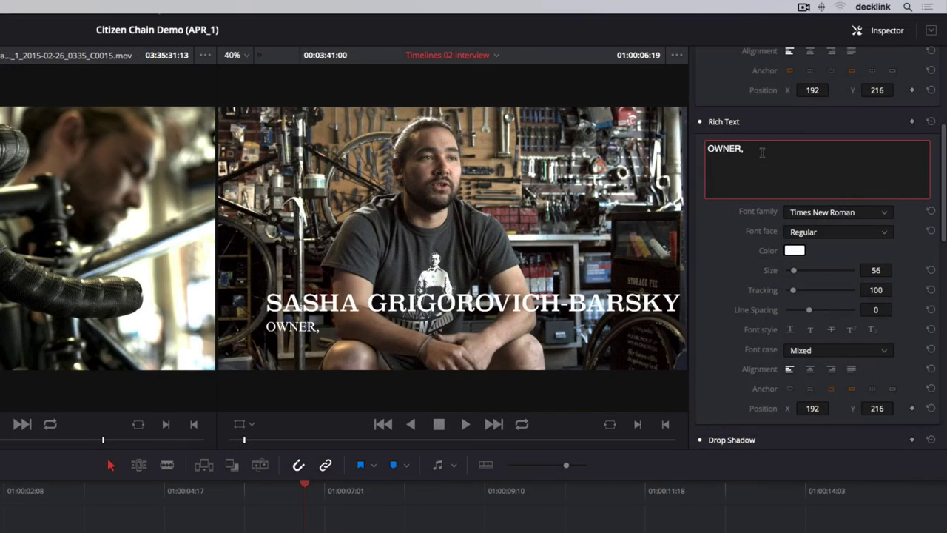
# Complete the title's second line as "OWNER, CITIZEN CHAIN" and change its font to a sans-serif family
pyautogui.write('CITIZEN CHAIN')
pyautogui.click(851, 212)
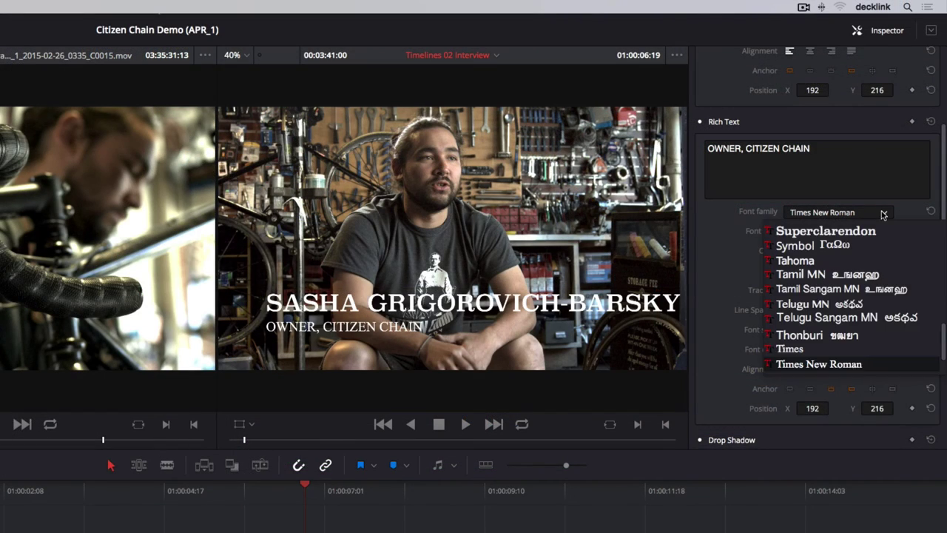
pyautogui.scroll(10, 844, 311)
pyautogui.click(841, 350)
# Give the title a background with height 0.239 and a light grey outline of width 4
pyautogui.moveTo(943, 227); pyautogui.dragTo(942, 368)
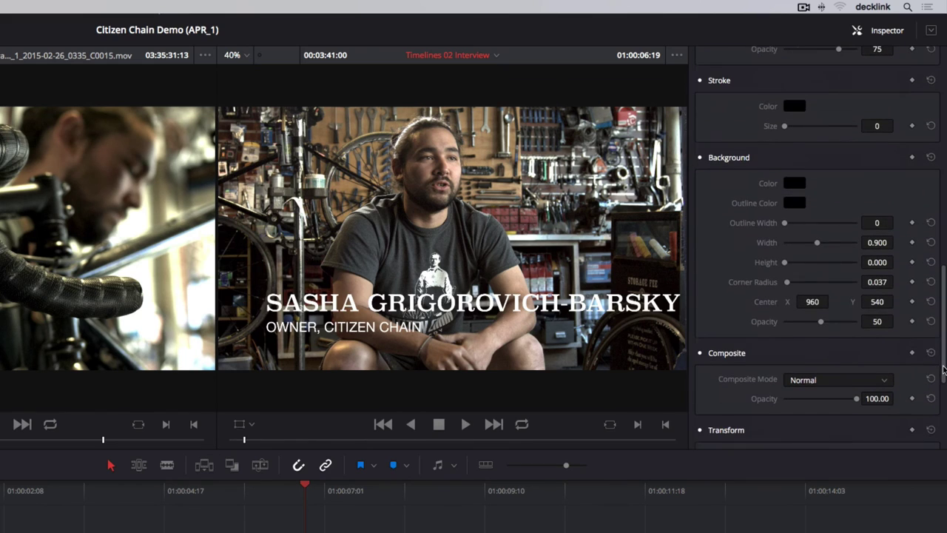
pyautogui.moveTo(784, 263); pyautogui.dragTo(793, 263)
pyautogui.moveTo(785, 222); pyautogui.dragTo(795, 224)
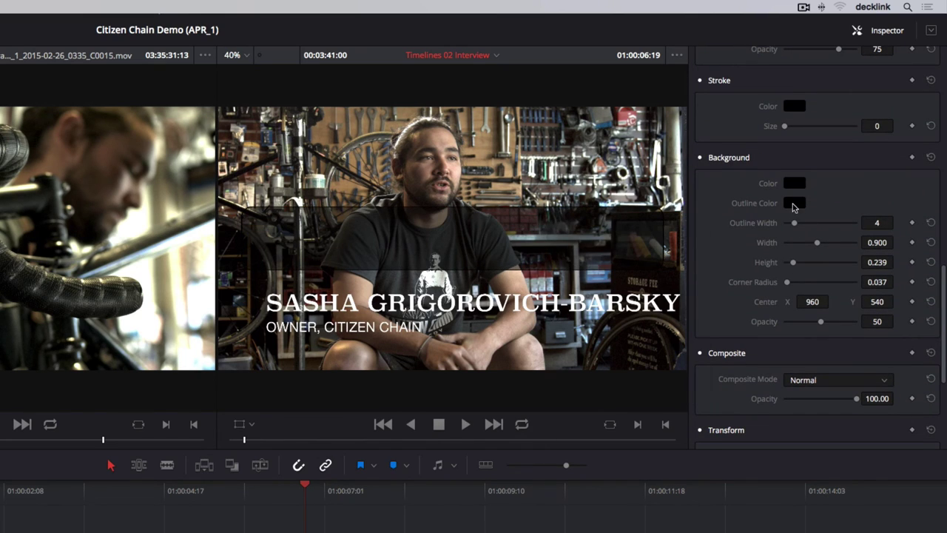
pyautogui.click(796, 207)
pyautogui.moveTo(694, 408); pyautogui.dragTo(606, 410)
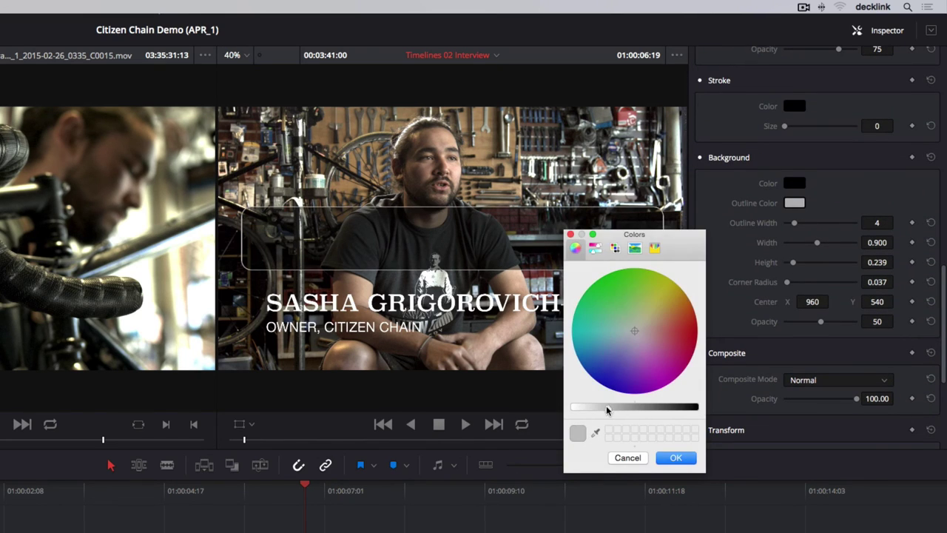
pyautogui.click(674, 457)
# Widen the title background to 1.350 and lower its center Y to about 255, behind both text lines
pyautogui.moveTo(815, 244); pyautogui.dragTo(834, 246)
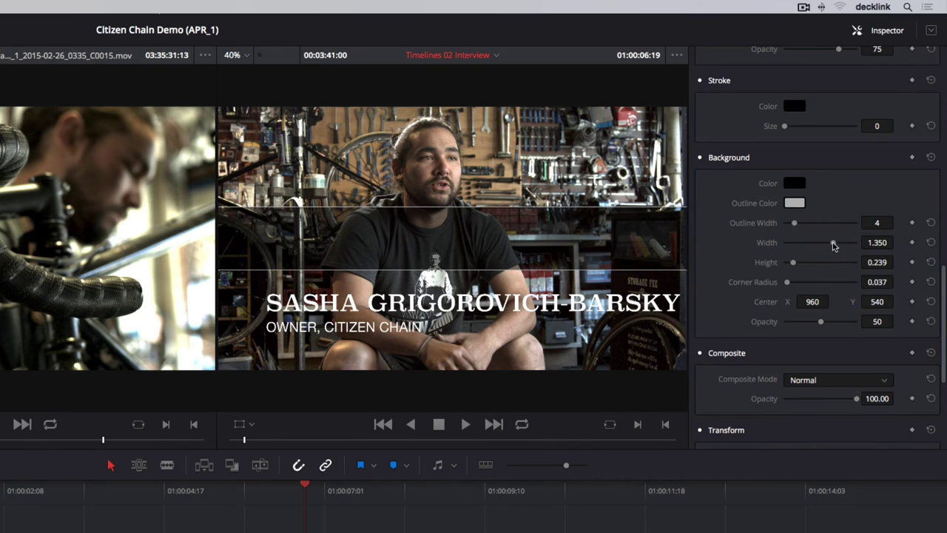
pyautogui.moveTo(865, 301); pyautogui.dragTo(655, 302)
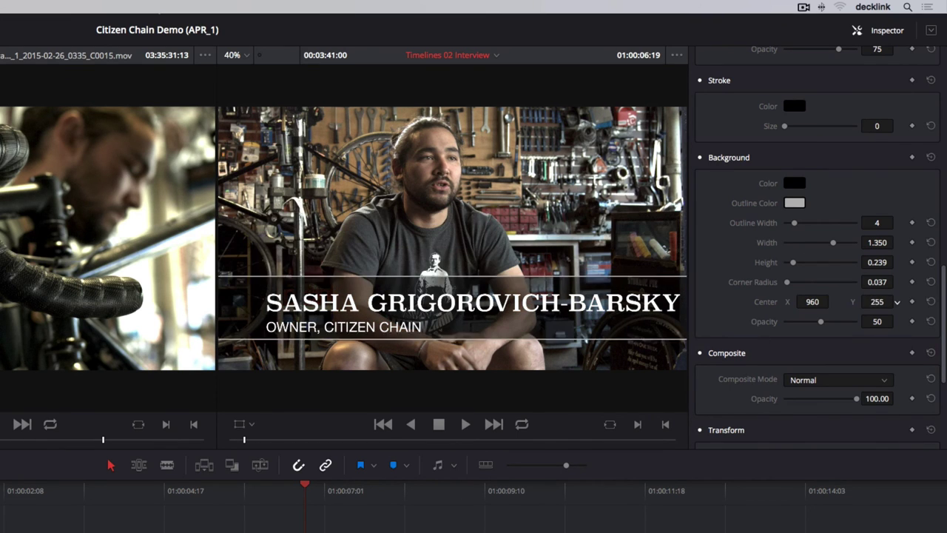
pyautogui.moveTo(896, 302); pyautogui.dragTo(871, 301)
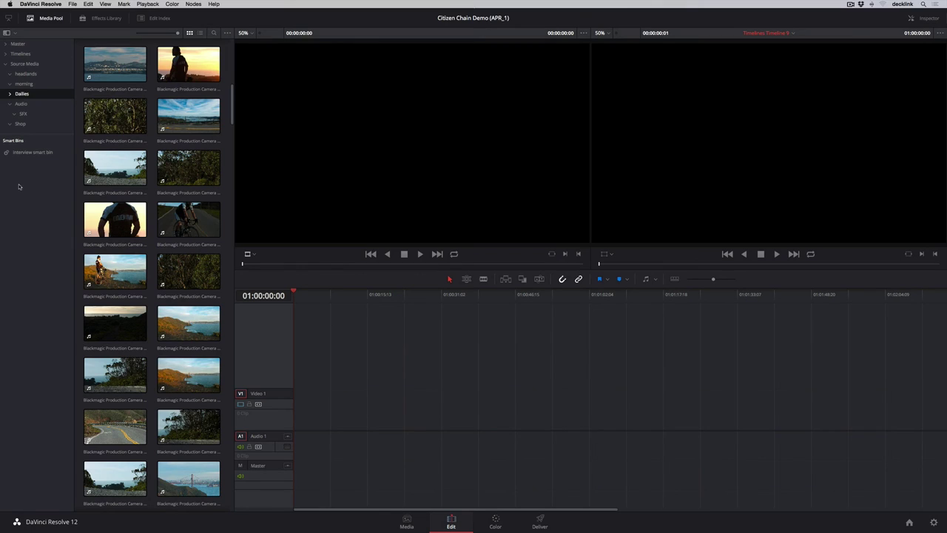
# Nest the Rough Cut and Client Cut timelines one after the other in the empty Timeline 9
pyautogui.click(21, 54)
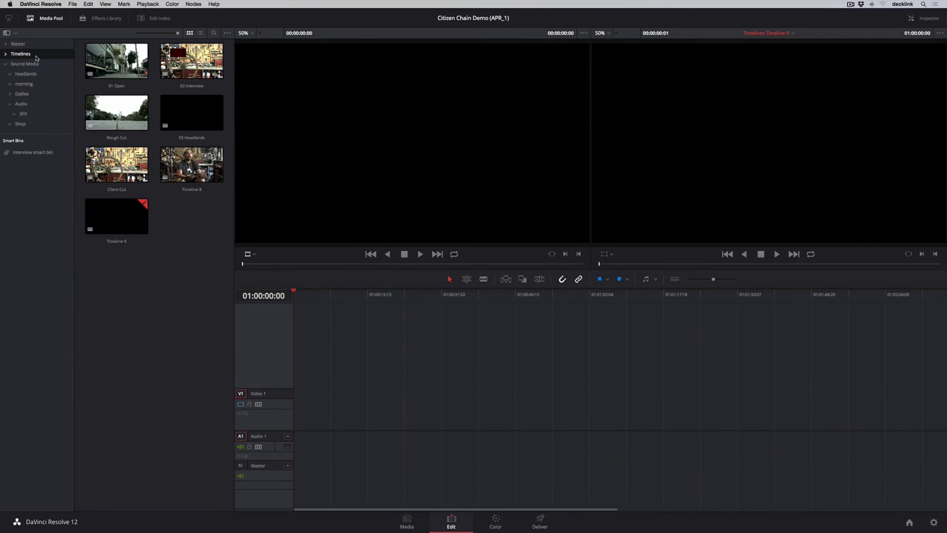
pyautogui.moveTo(116, 113); pyautogui.dragTo(308, 398)
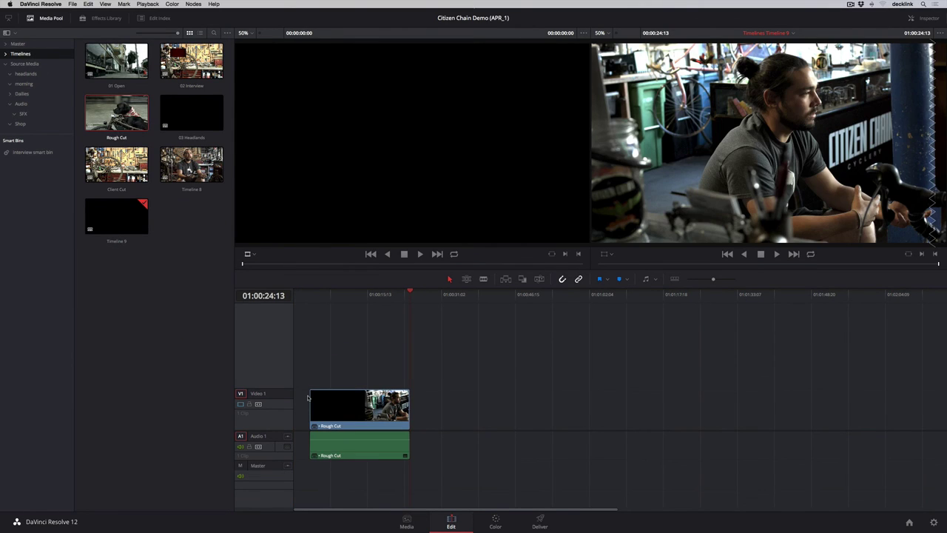
pyautogui.moveTo(116, 165); pyautogui.dragTo(411, 399)
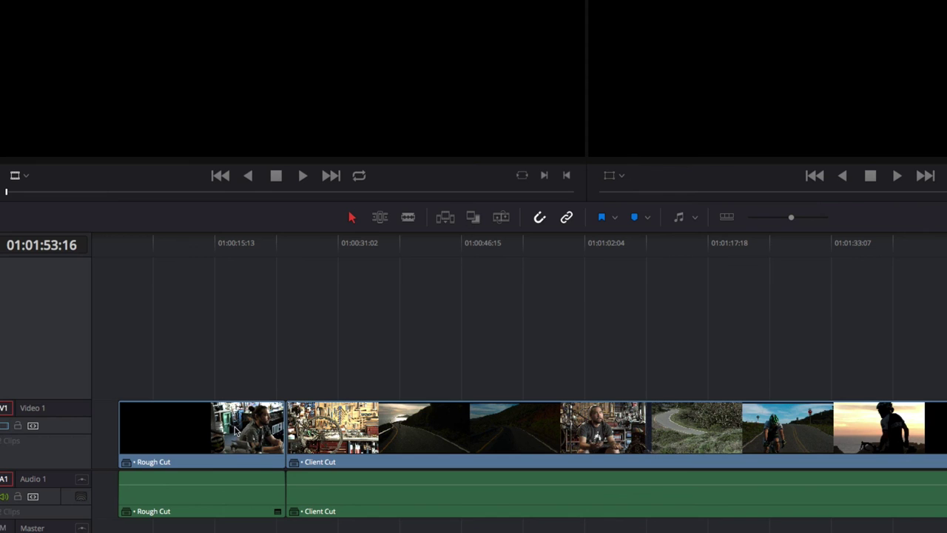
# Decompose the nested Rough Cut clip in place into its individual clips
pyautogui.click(379, 406)
pyautogui.rightClick(235, 429)
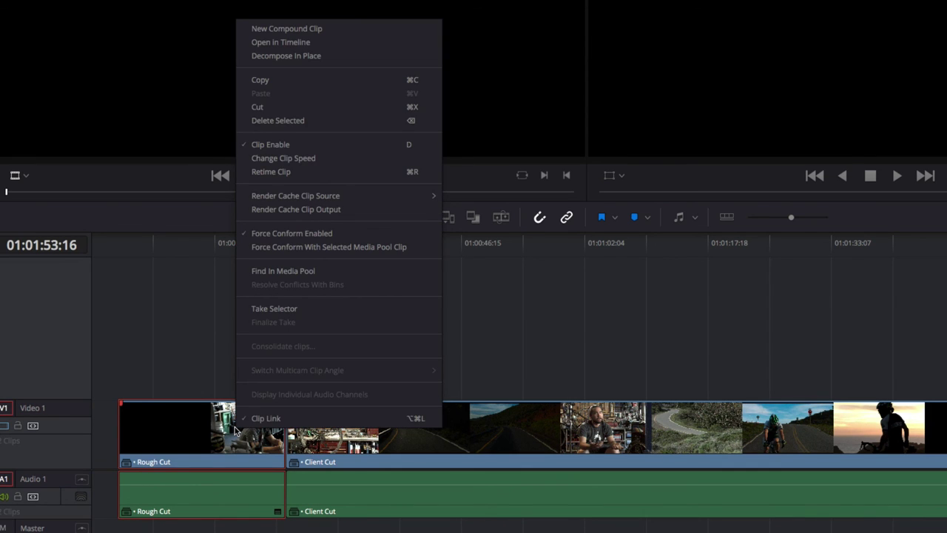
pyautogui.click(275, 57)
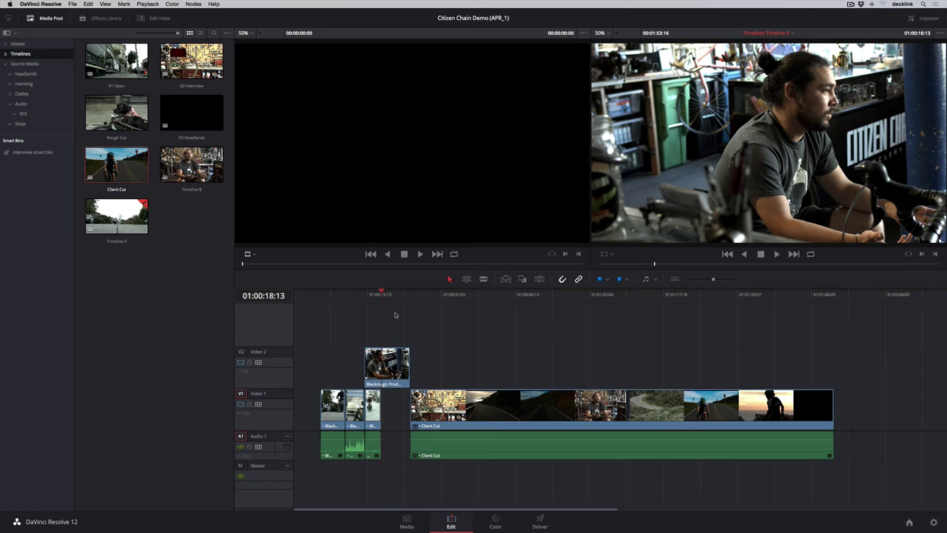
# Open the delivery settings, review the available video formats and select the Export to Avid Pro Tools render preset
pyautogui.click(541, 521)
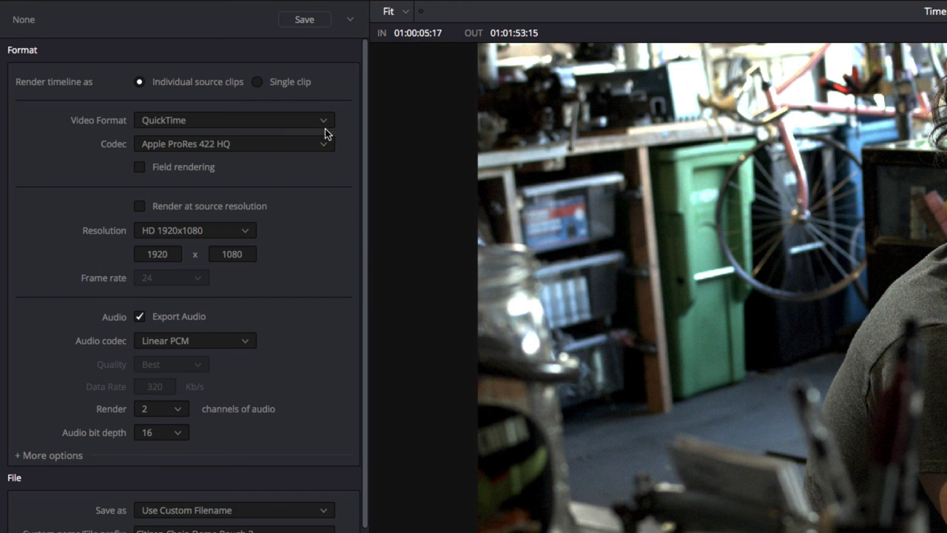
pyautogui.click(324, 121)
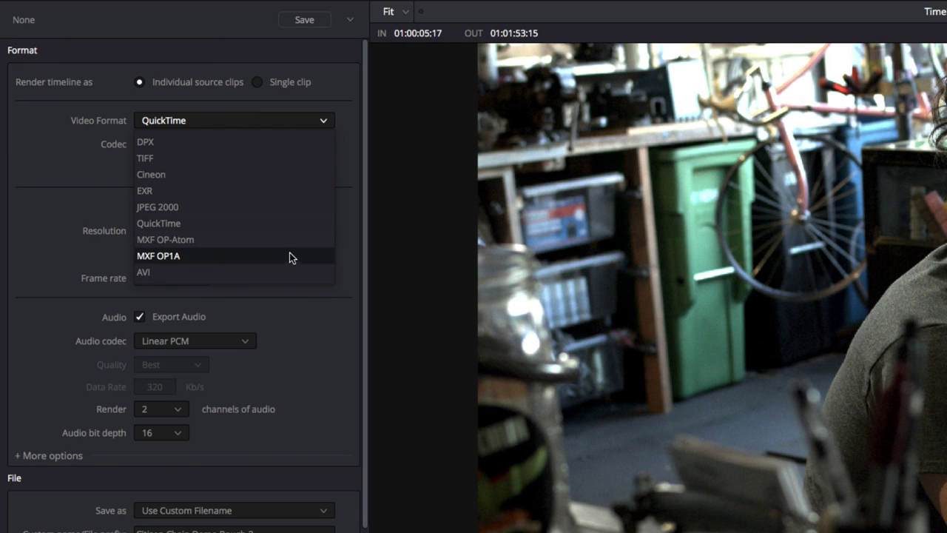
pyautogui.click(339, 198)
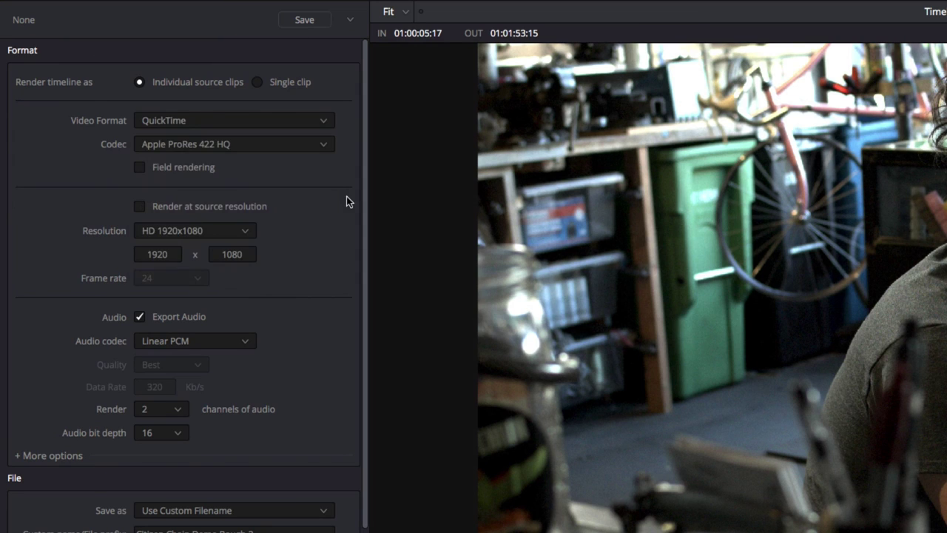
pyautogui.click(351, 20)
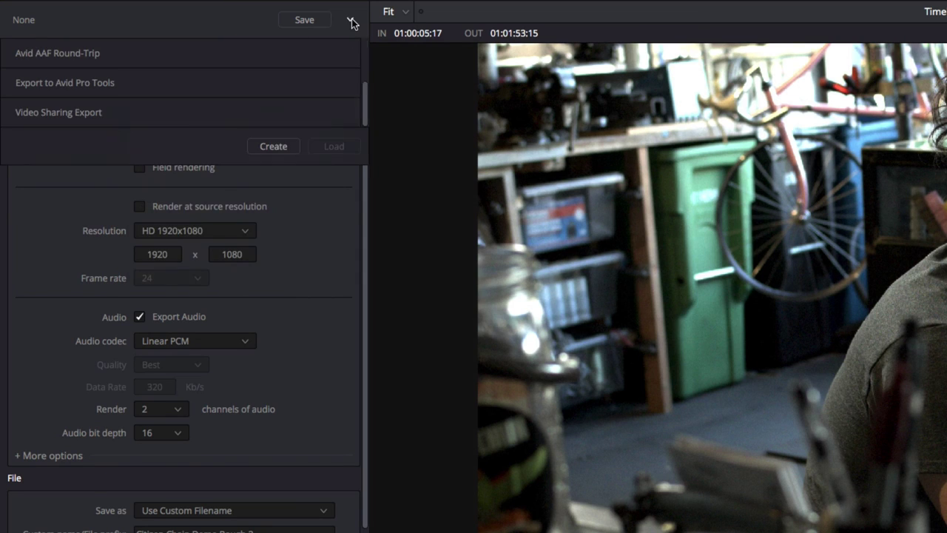
pyautogui.click(352, 83)
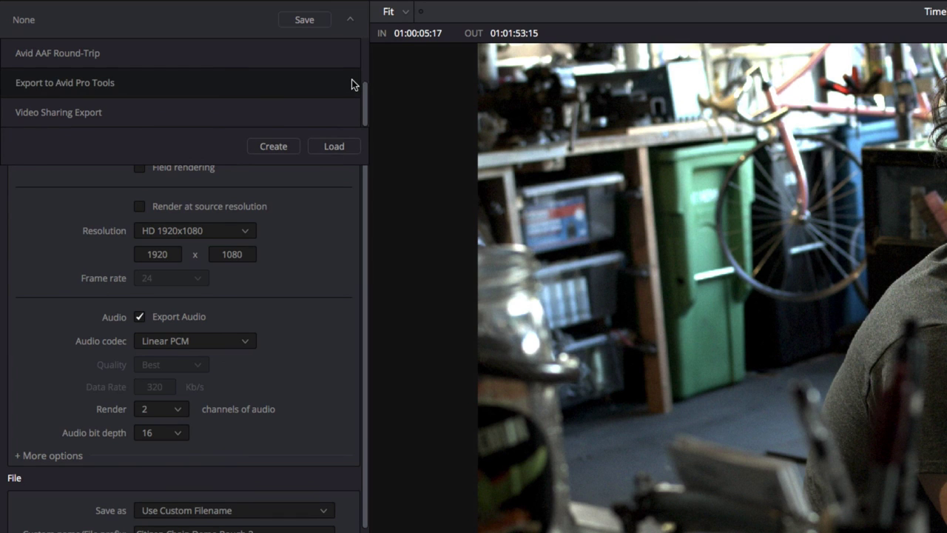